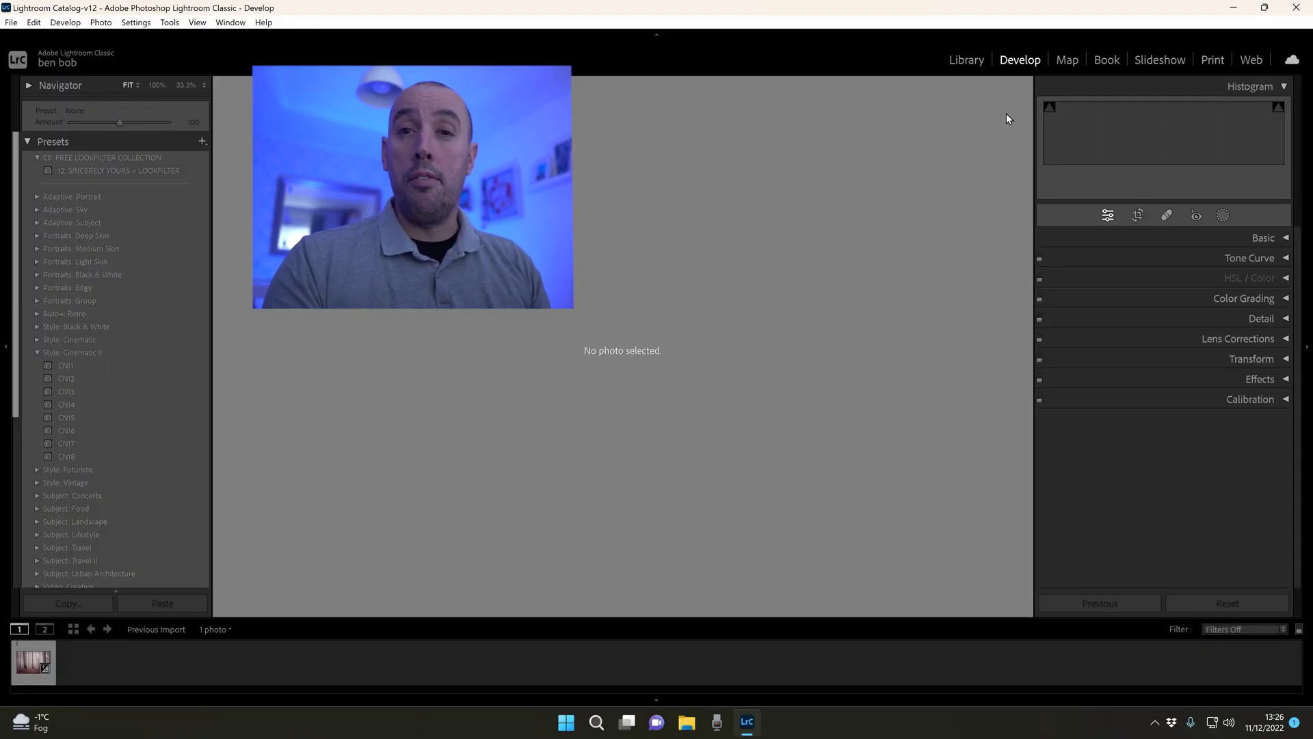
- Switch from the empty Develop view to the Library module
click(977, 63)
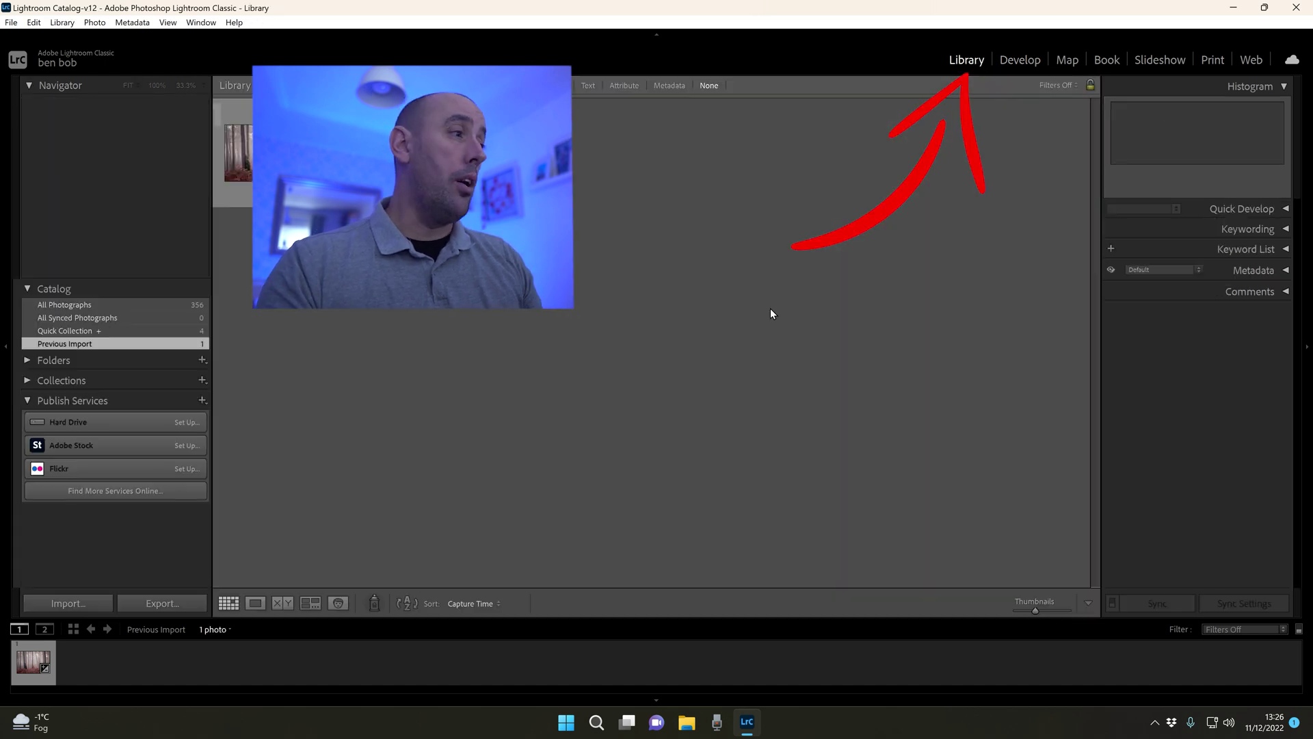
- Import only DSC04453.ARW from the lightroom follow along folder into the catalog
click(67, 603)
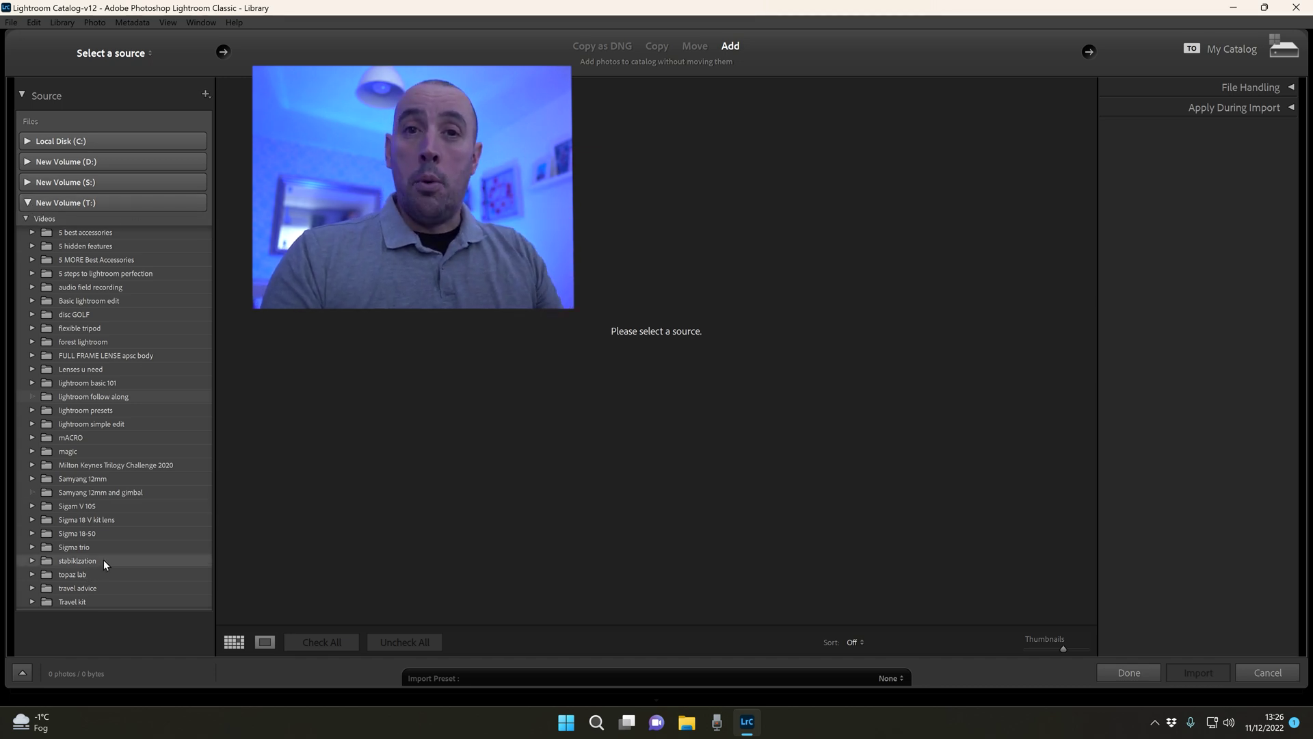
click(102, 397)
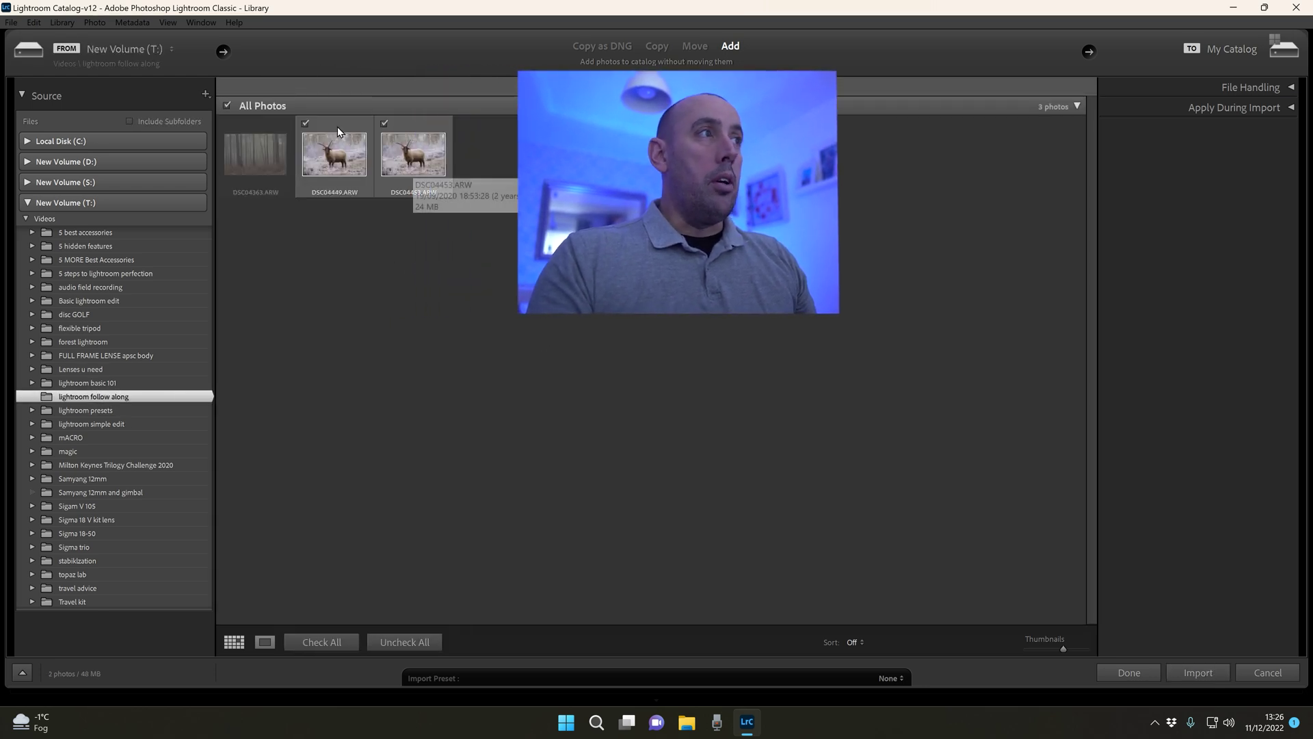
click(403, 643)
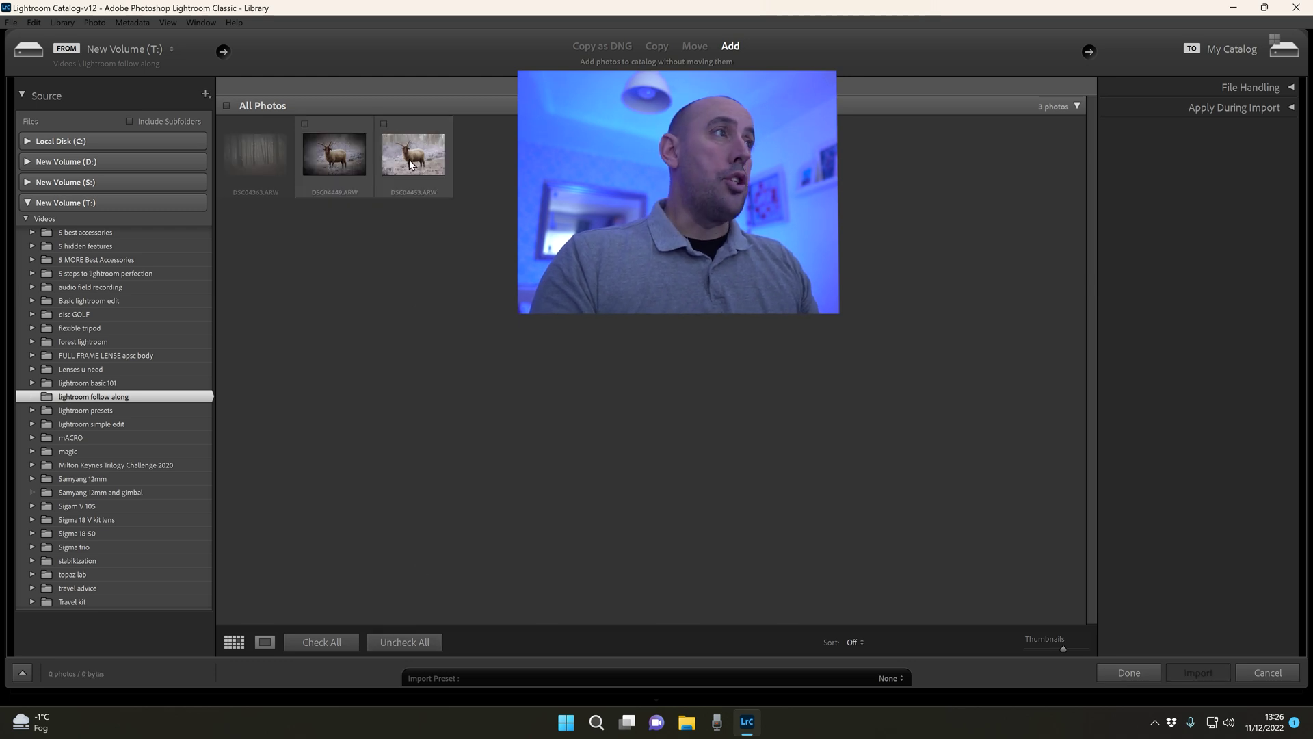
click(397, 136)
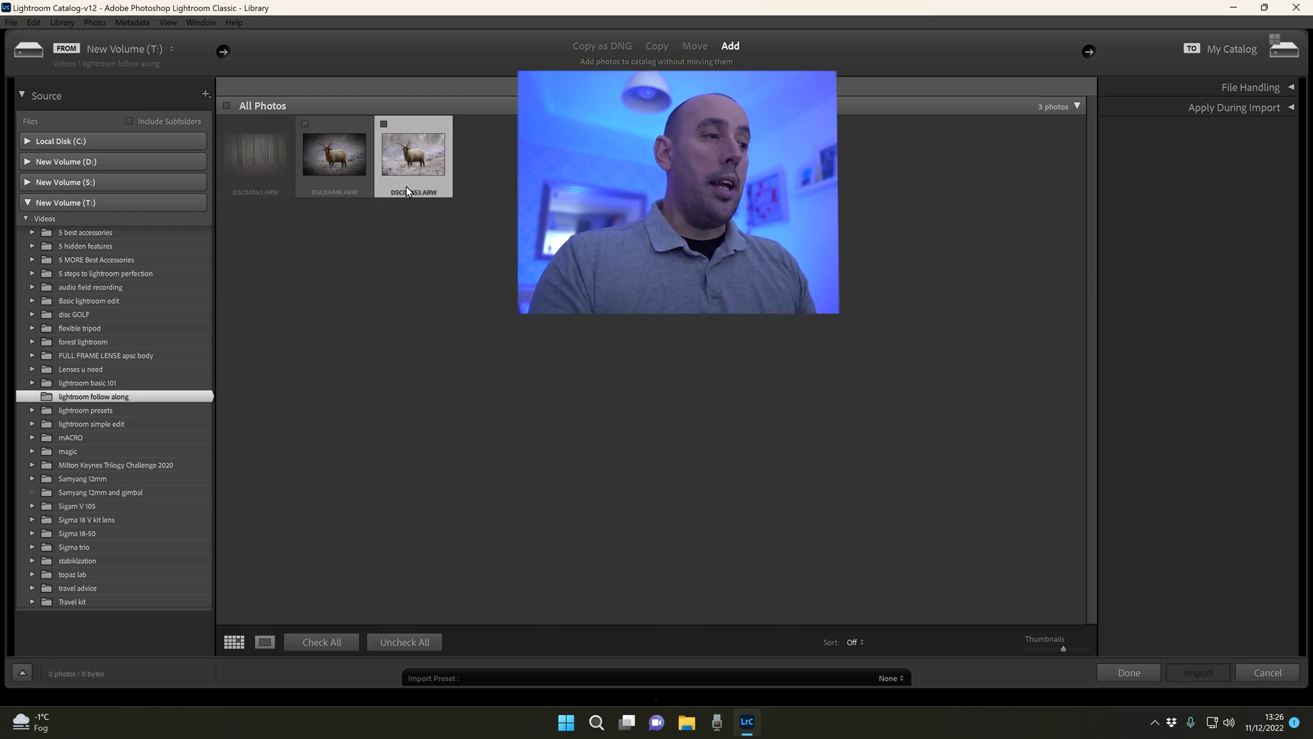
click(269, 642)
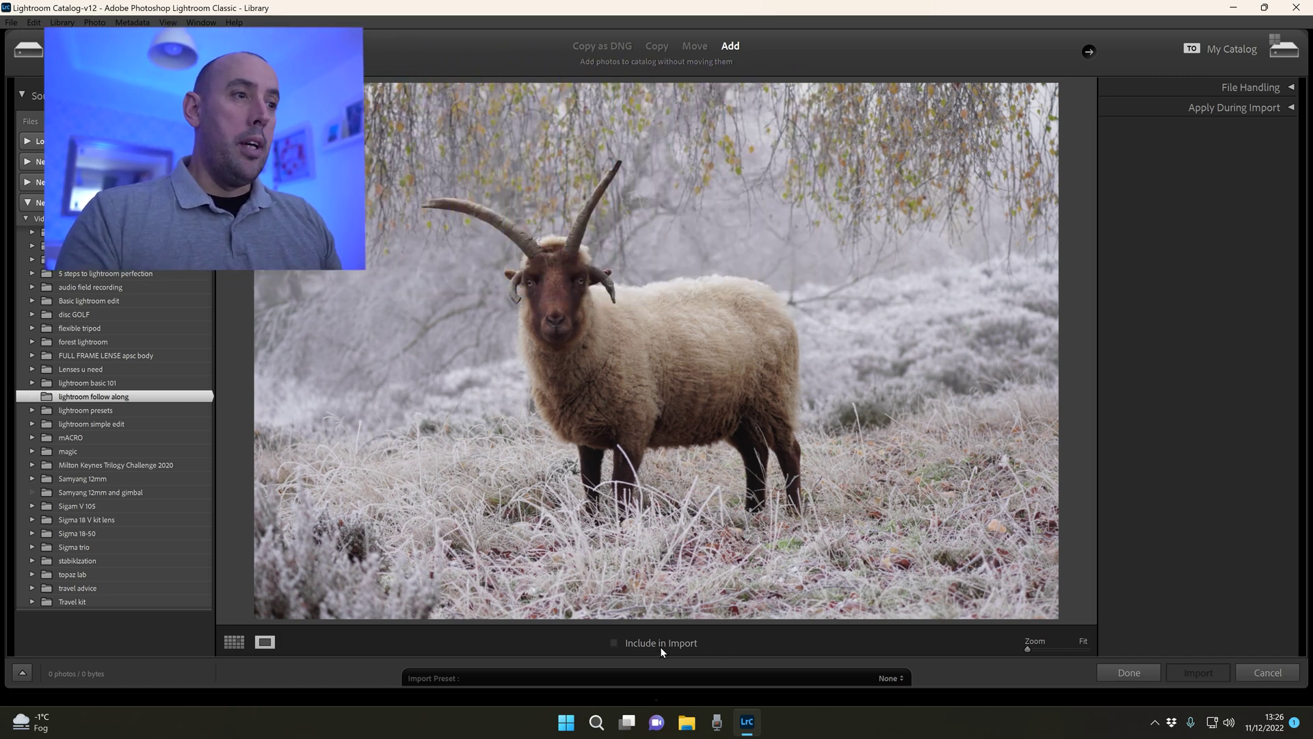
click(614, 643)
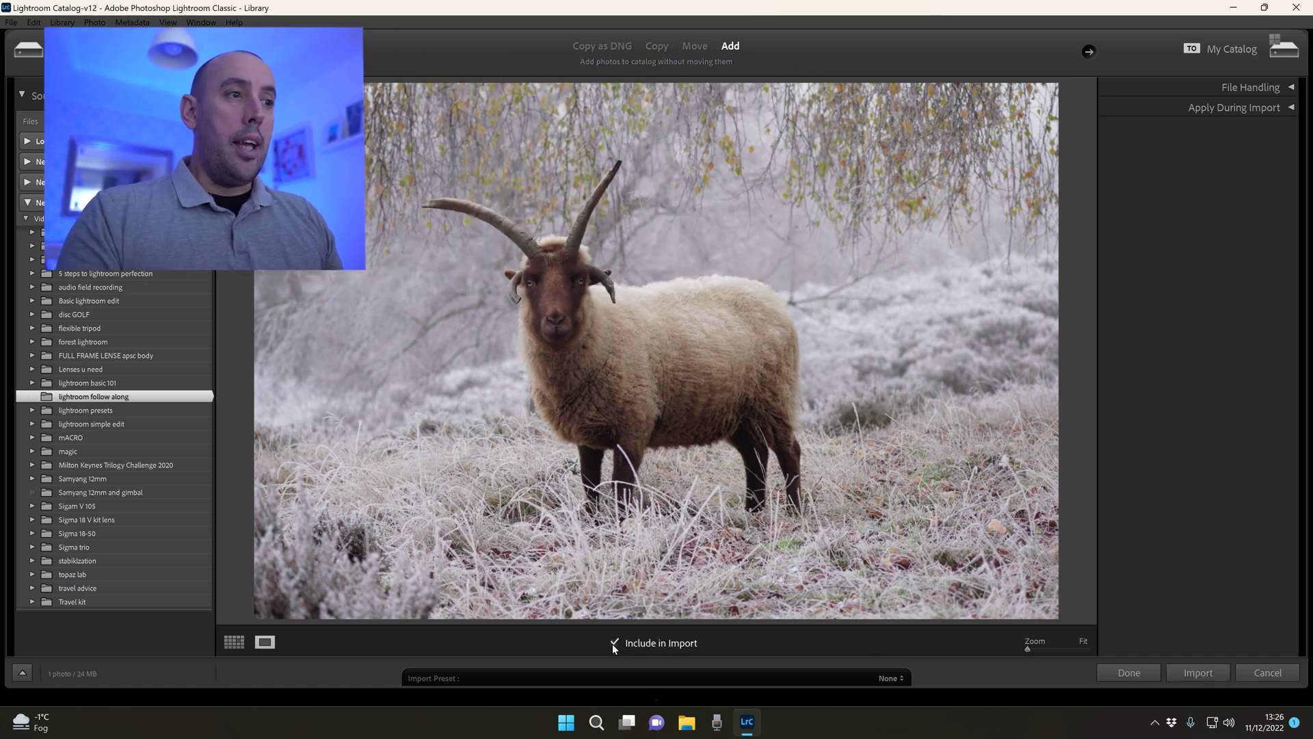
click(1213, 671)
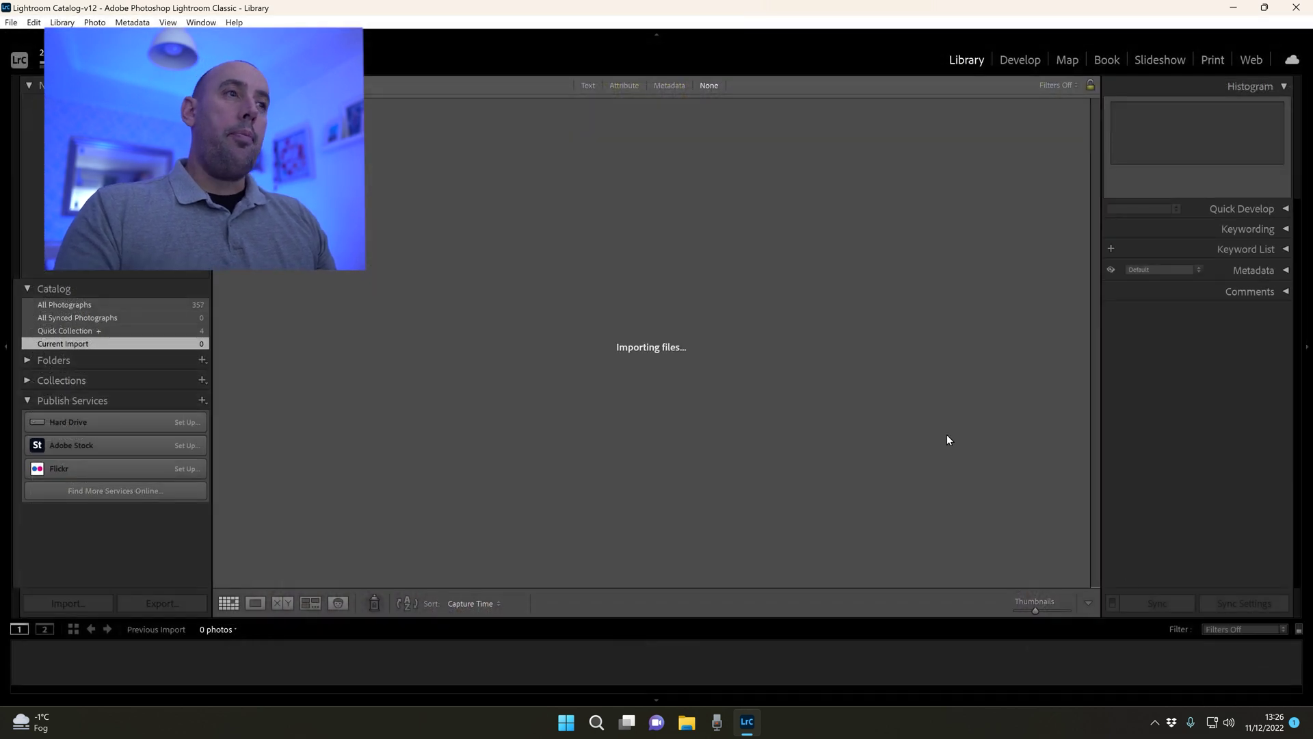
- Open the sheep photo in Develop; enable Remove Chromatic Aberration and lens profile corrections
click(1025, 62)
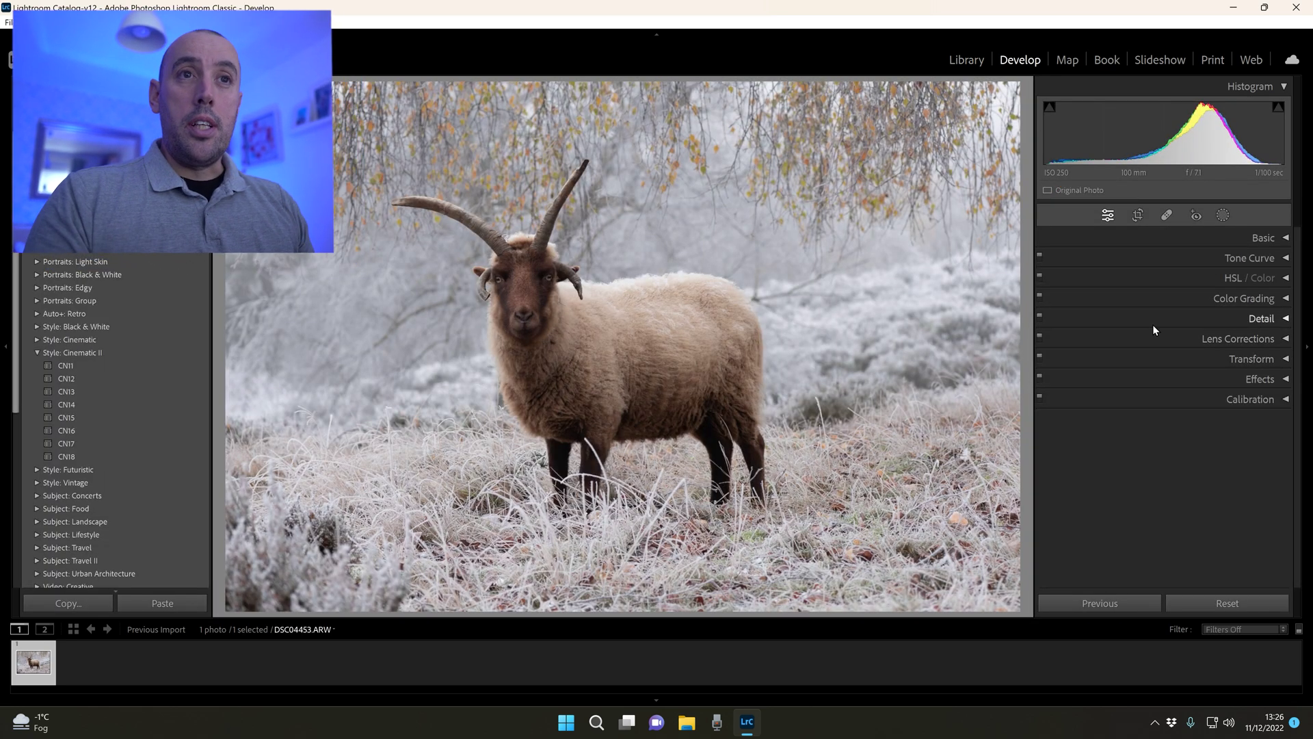
click(1285, 340)
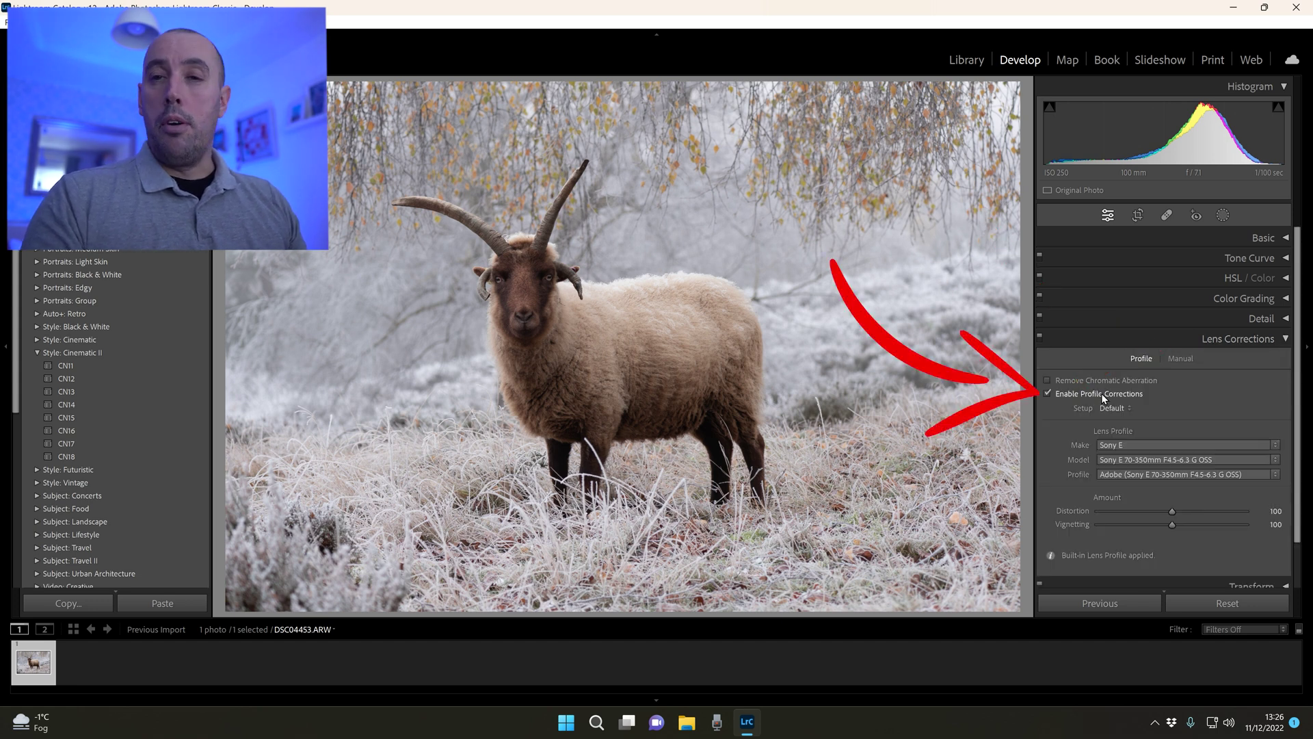
click(1048, 380)
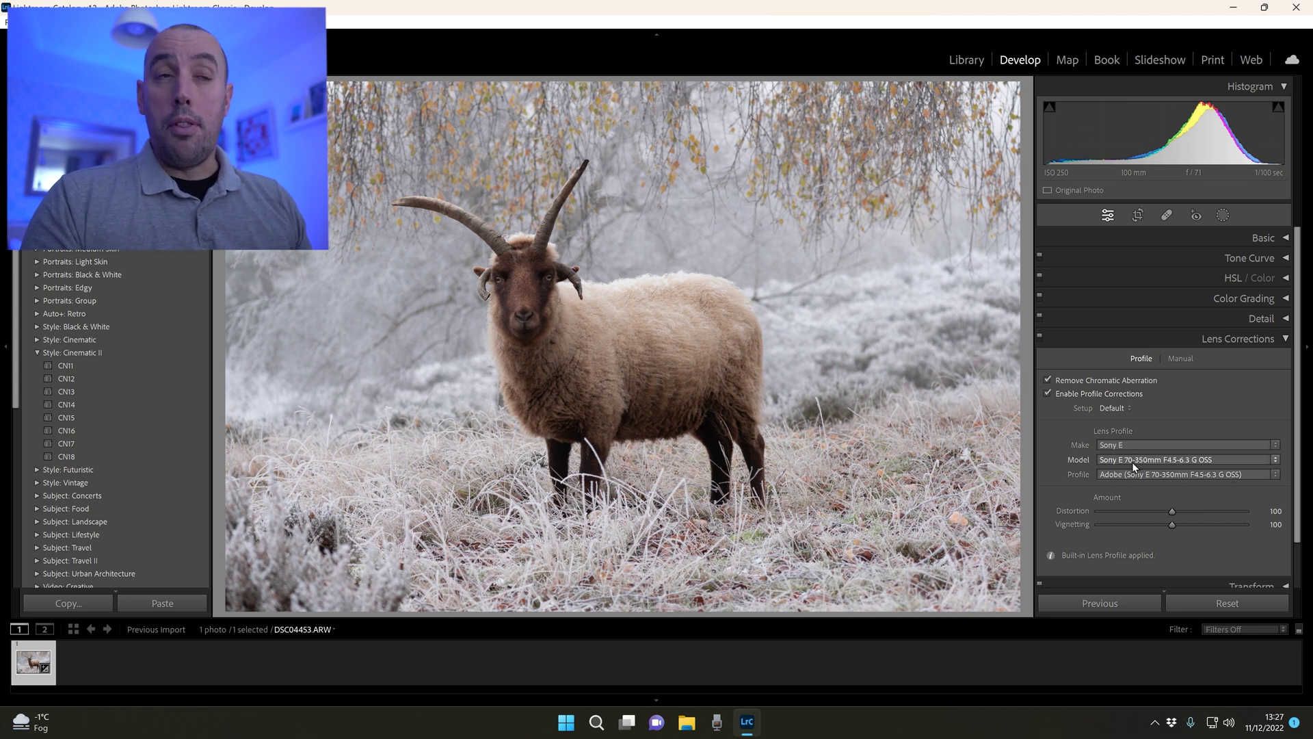
click(1048, 394)
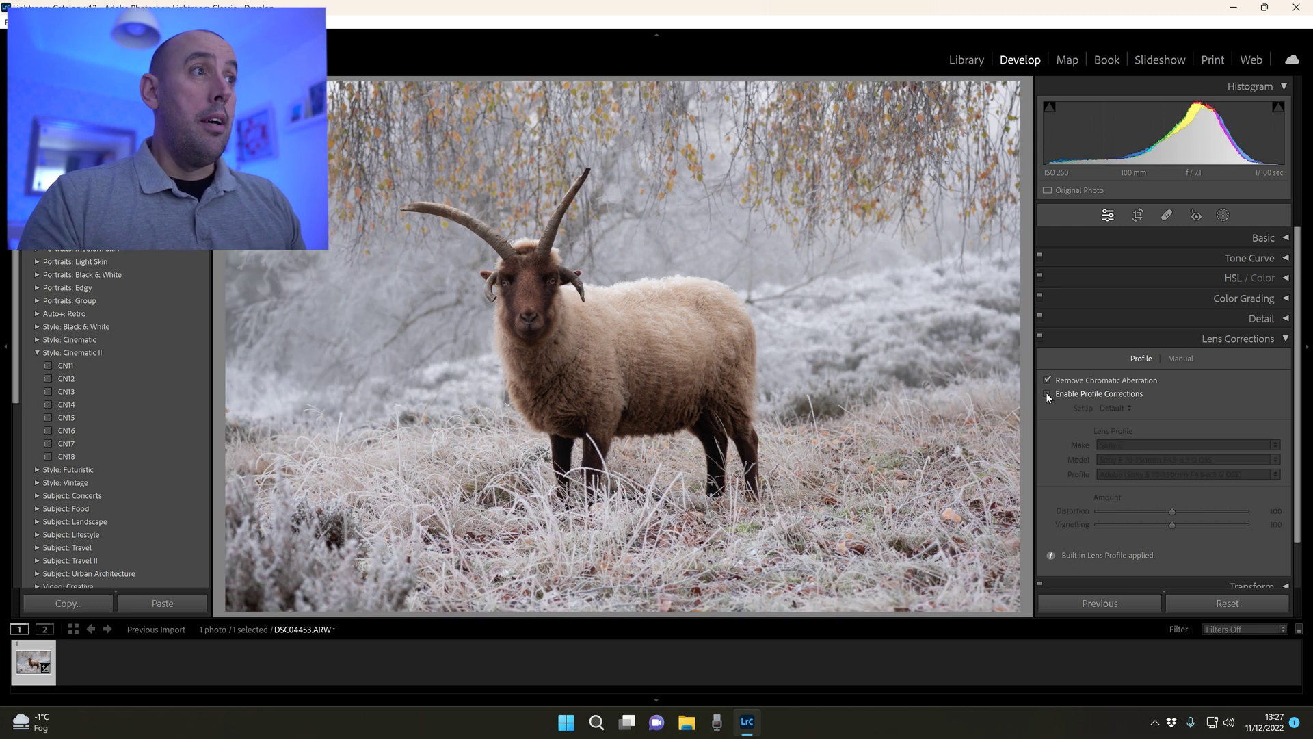
click(1048, 394)
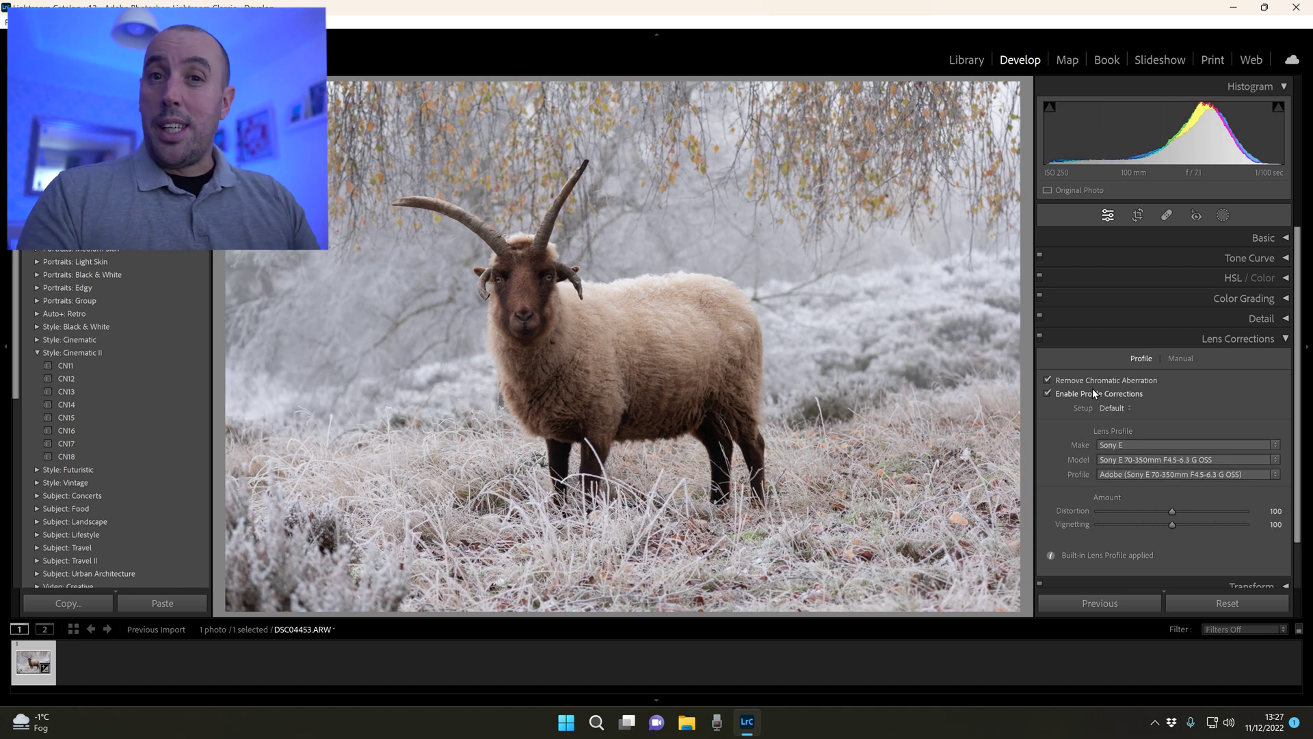
click(1285, 340)
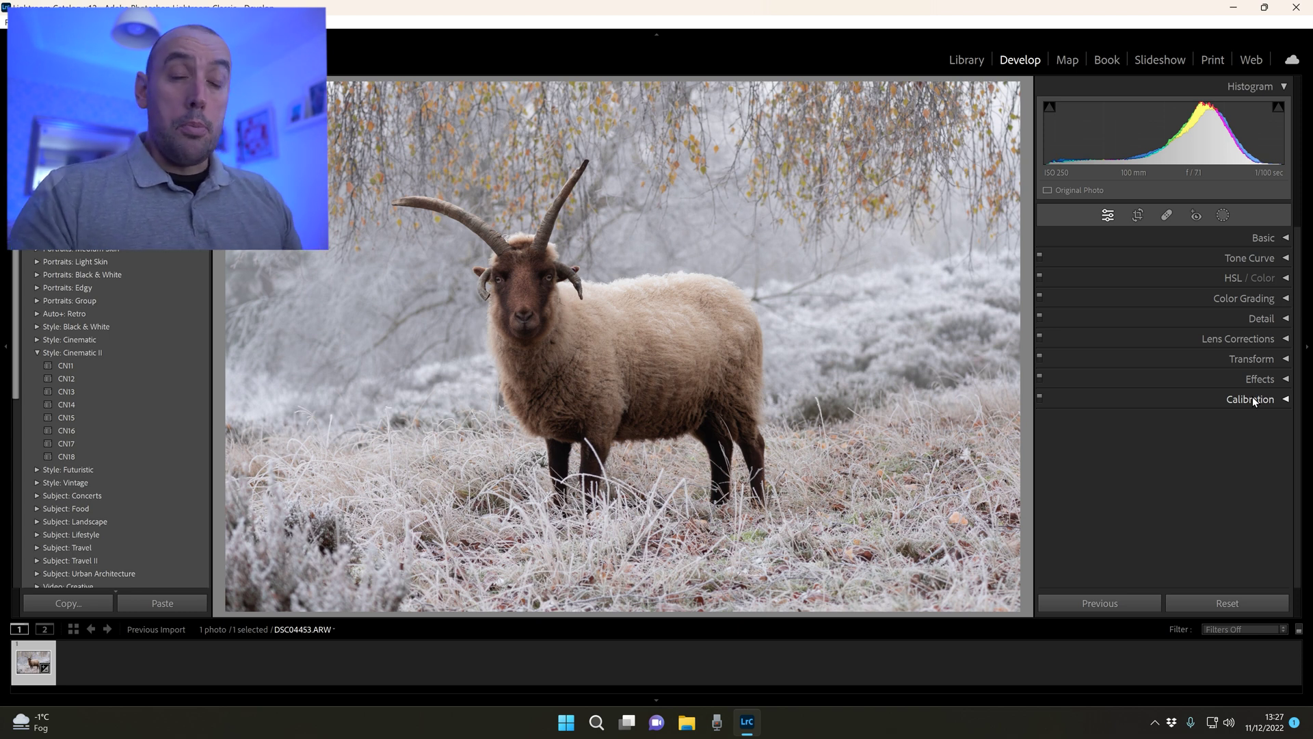
- Switch the profile from Adobe Color to Adobe Standard, keeping As Shot white balance
click(1286, 240)
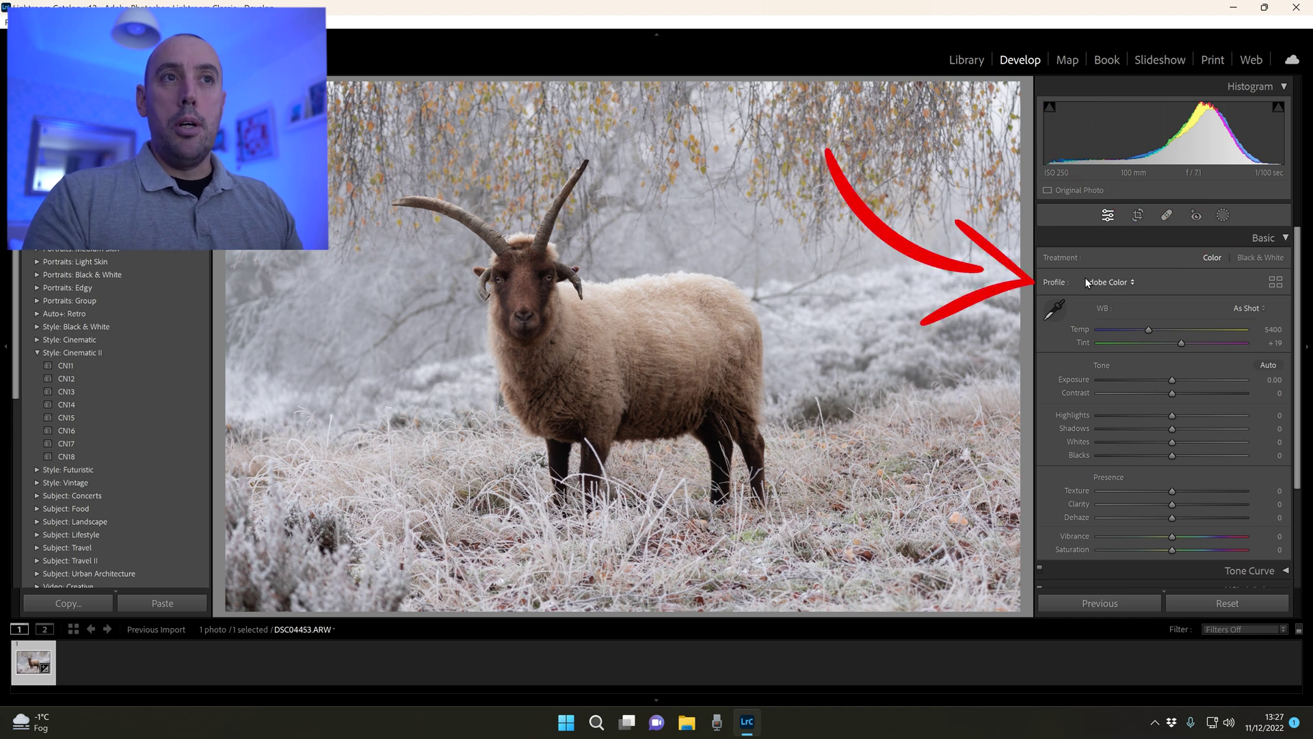
click(1131, 283)
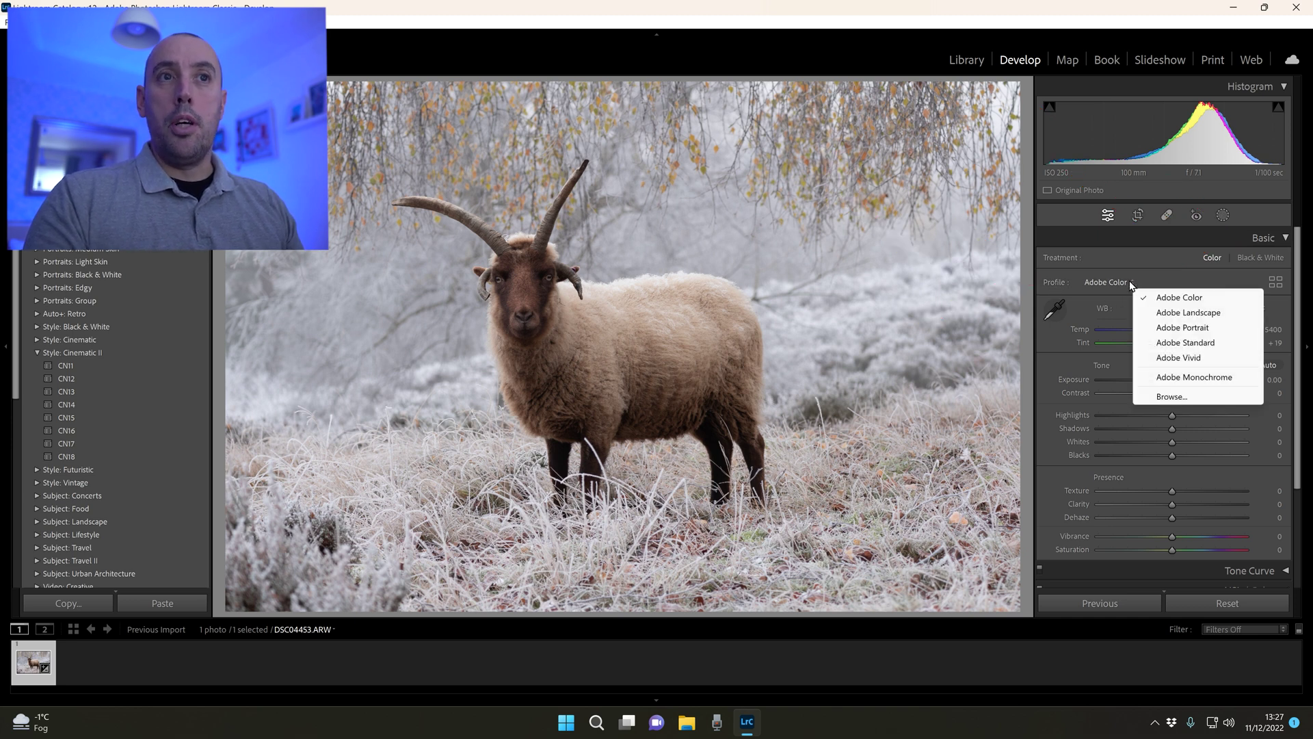
click(1163, 343)
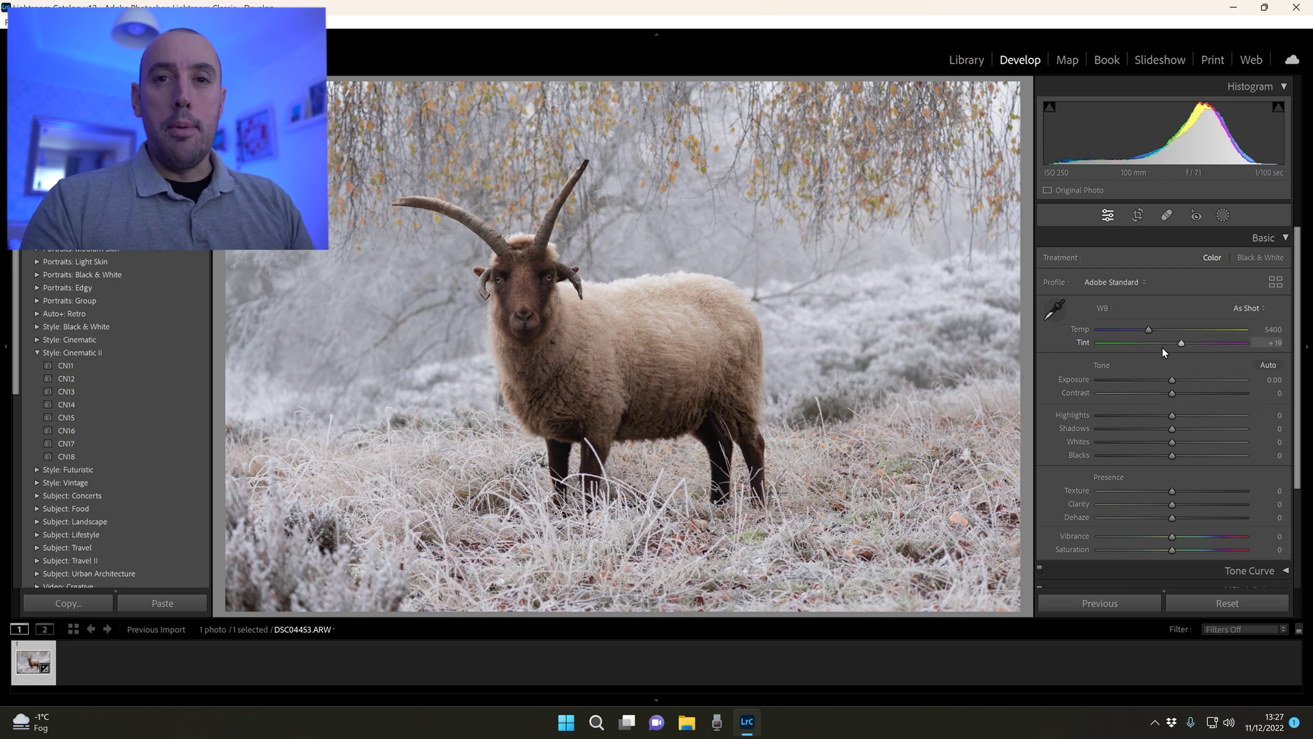
click(1144, 283)
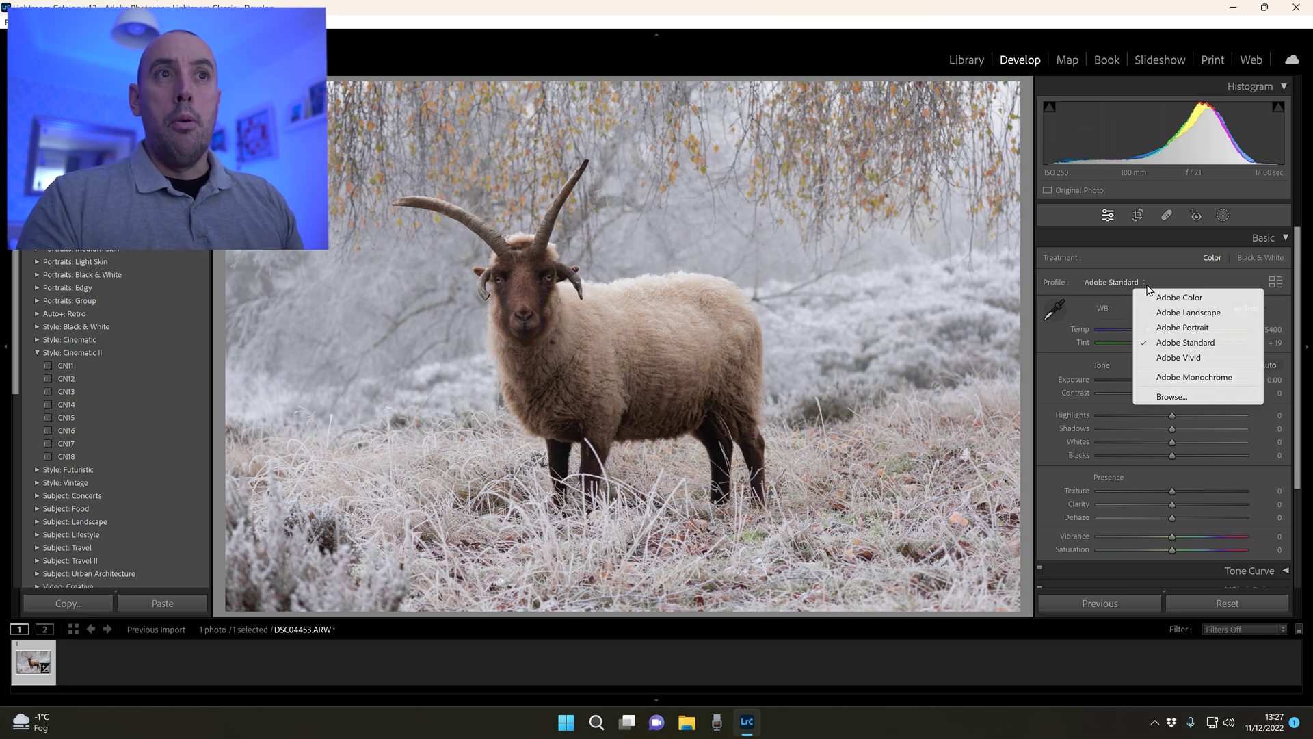
click(1074, 310)
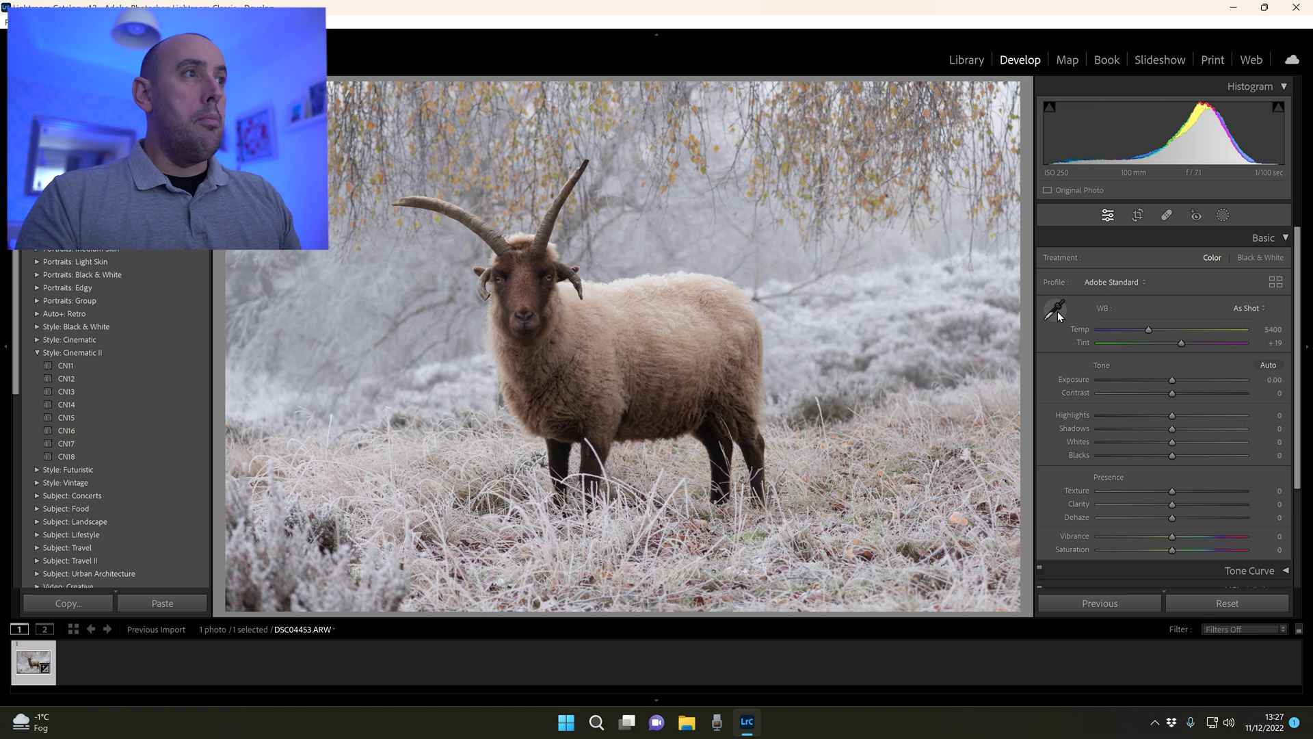
click(1057, 311)
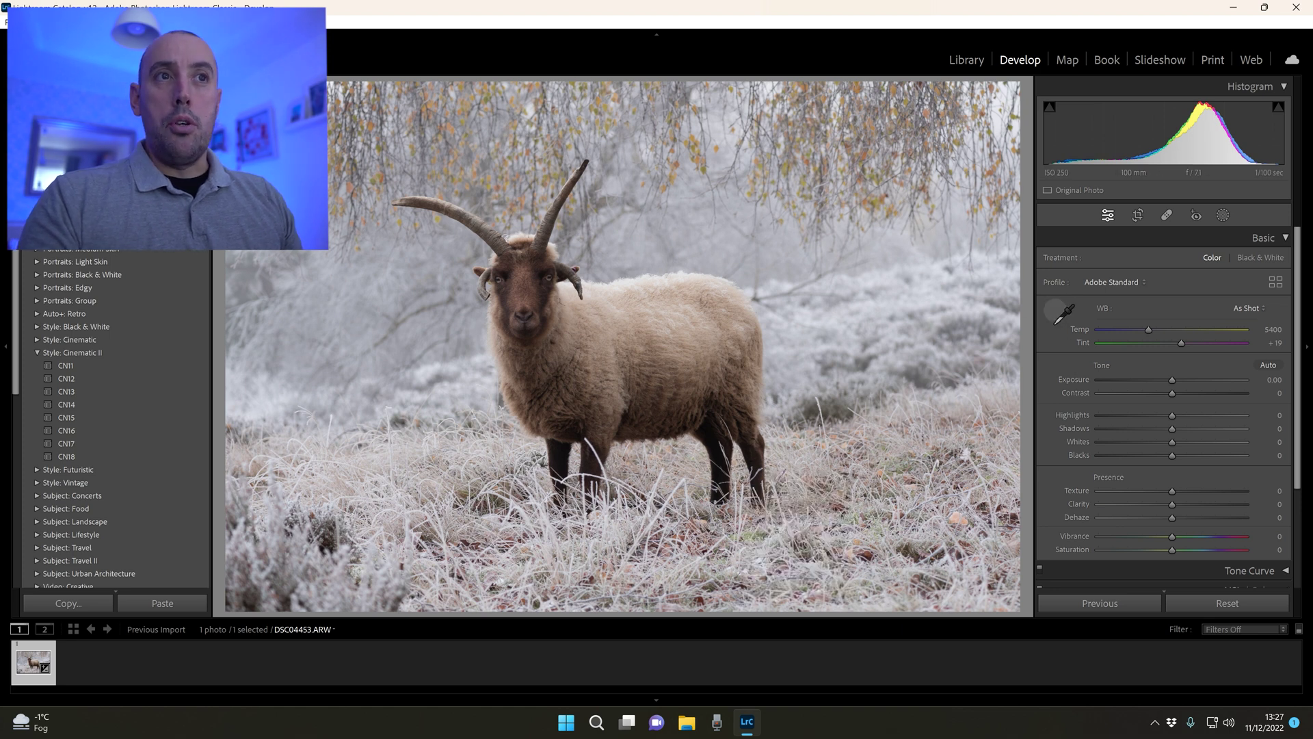
click(1054, 310)
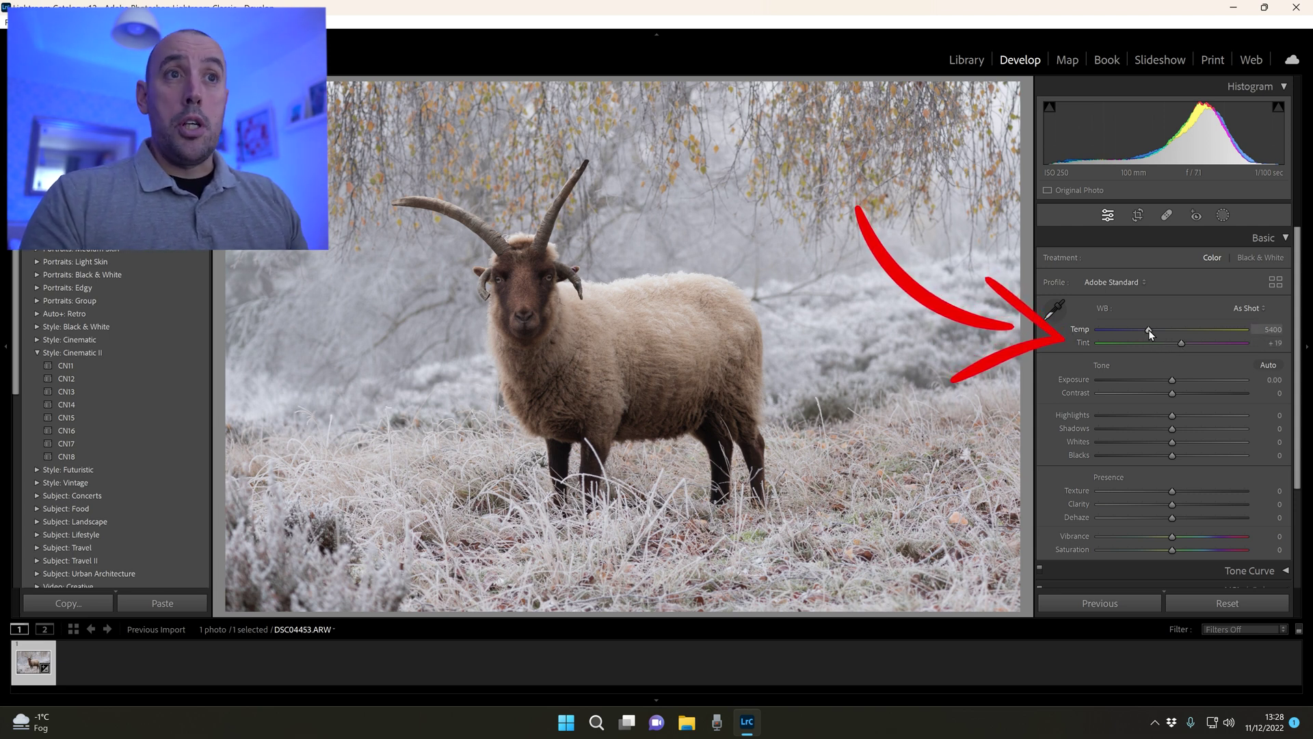
- Set a Custom white balance with Temp 5116 and Tint +23
mouse_move(1148, 330)
mouse_down()
mouse_move(1173, 330)
mouse_move(1132, 327)
mouse_up()
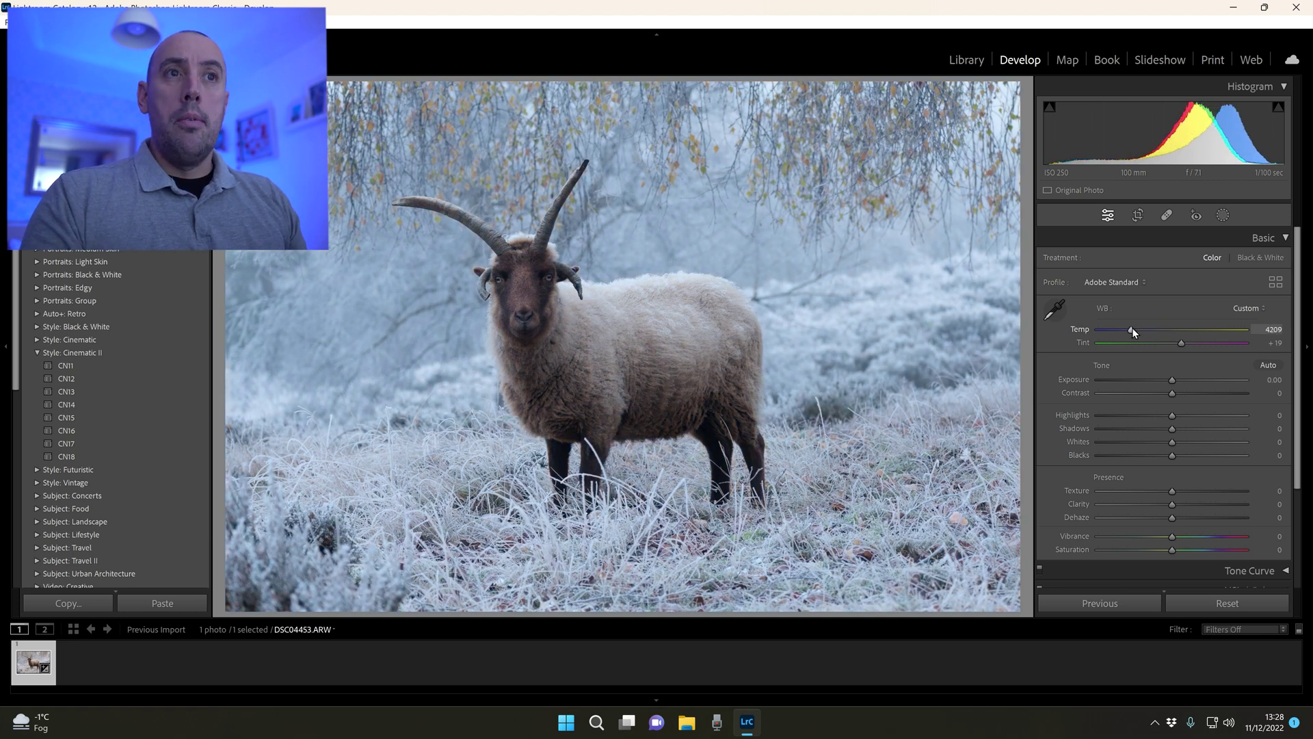
double_click(1131, 332)
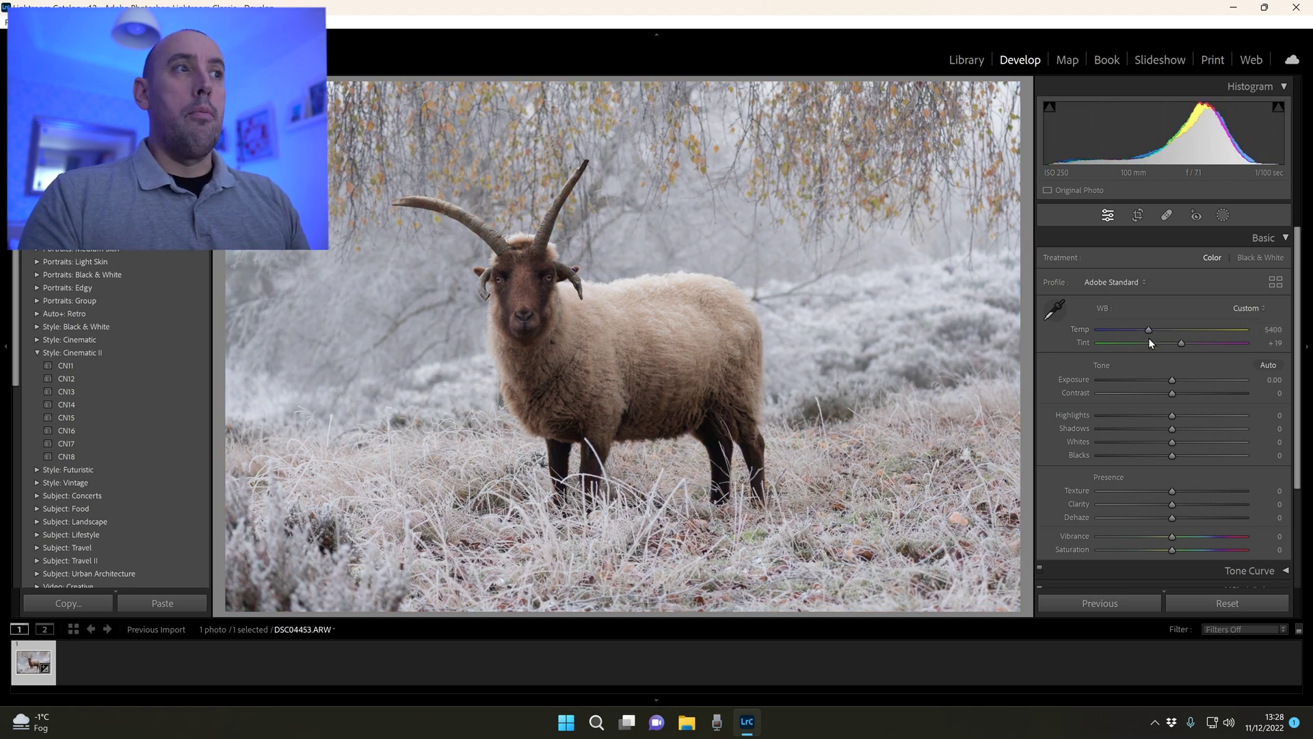
mouse_move(1181, 344)
mouse_down()
mouse_move(1163, 342)
mouse_move(1182, 343)
mouse_up()
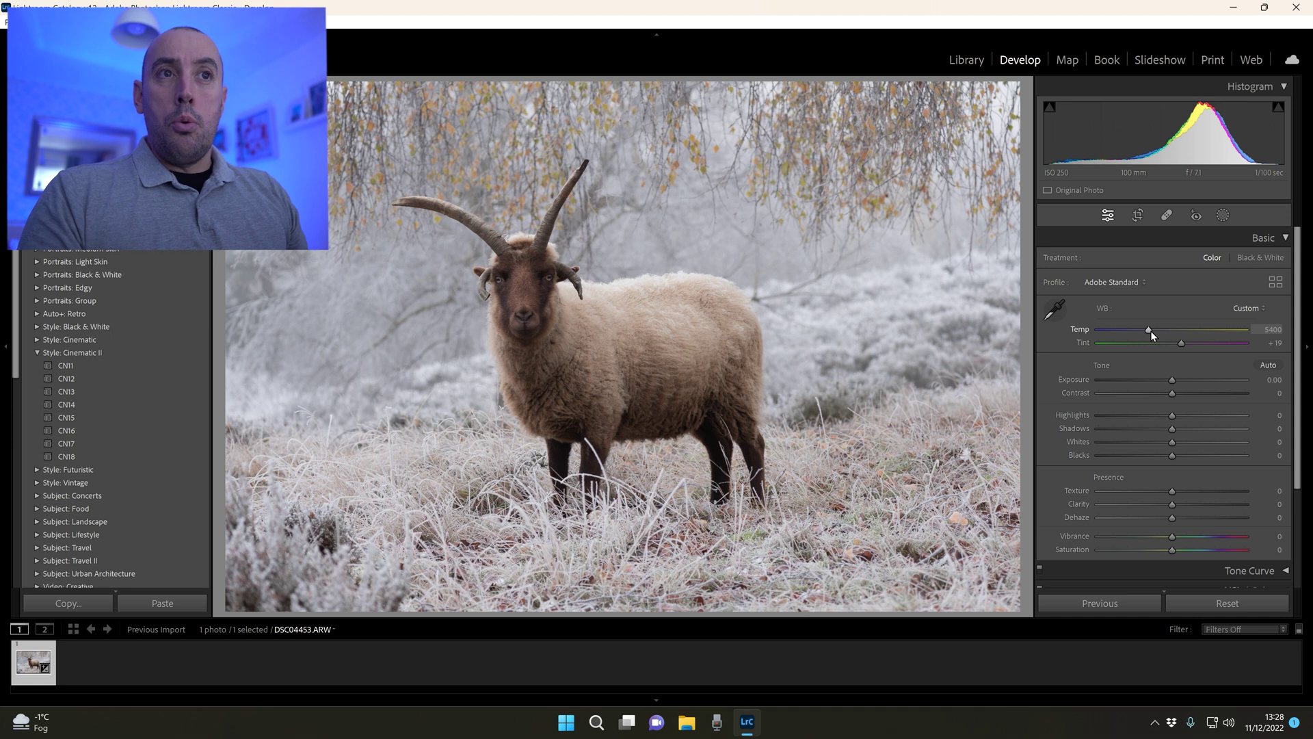
drag(1151, 330, 1145, 331)
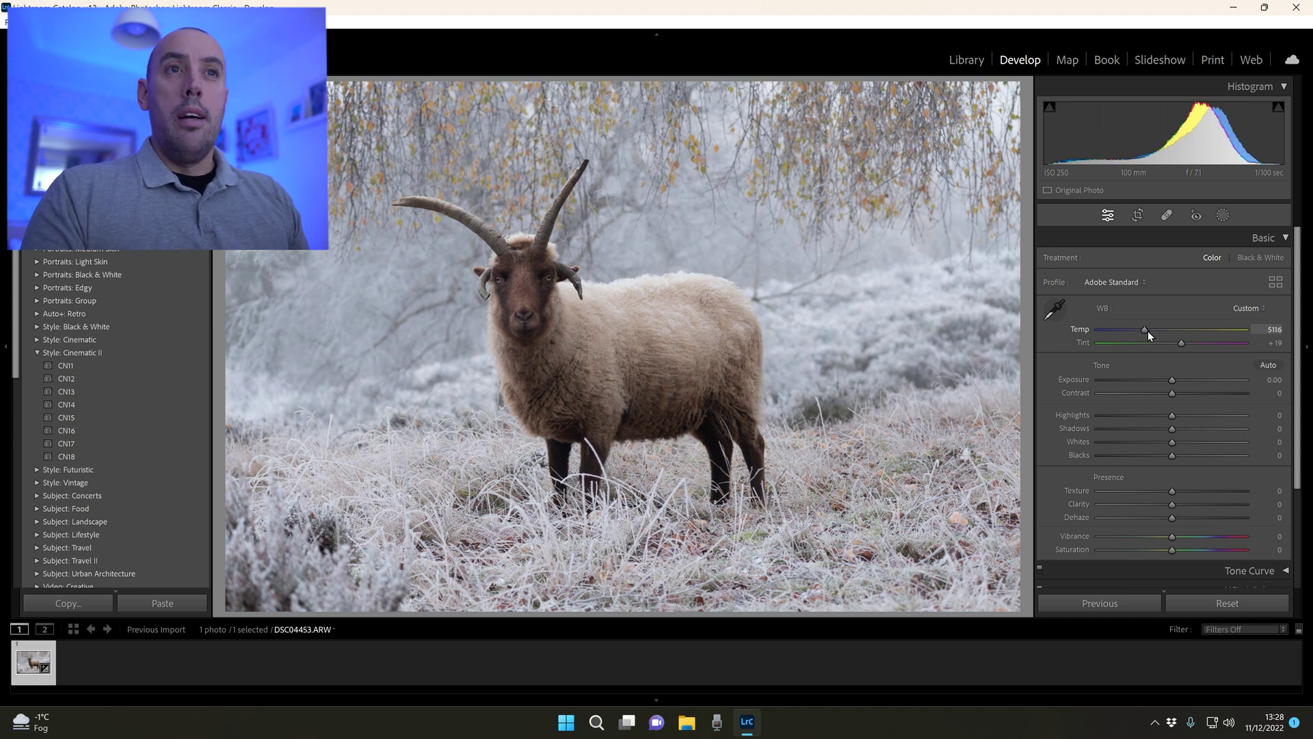
key(ctrl+z)
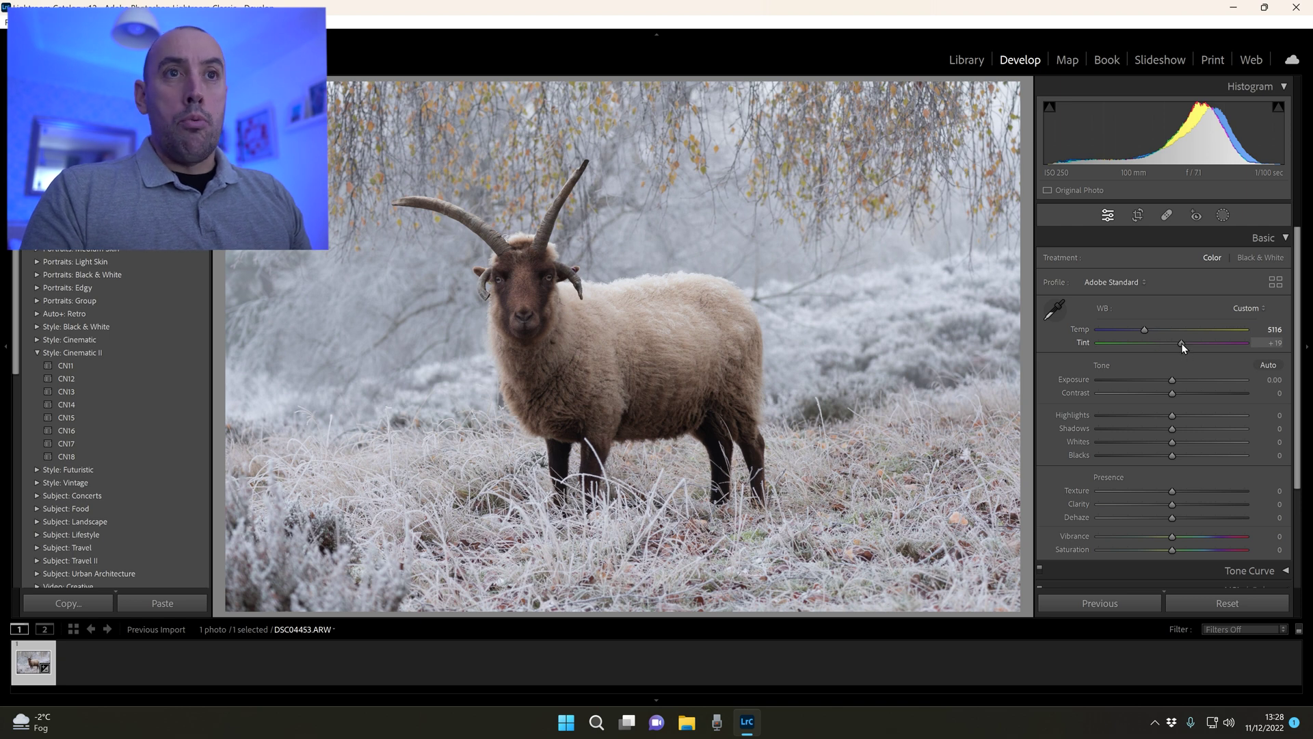
drag(1180, 342, 1184, 343)
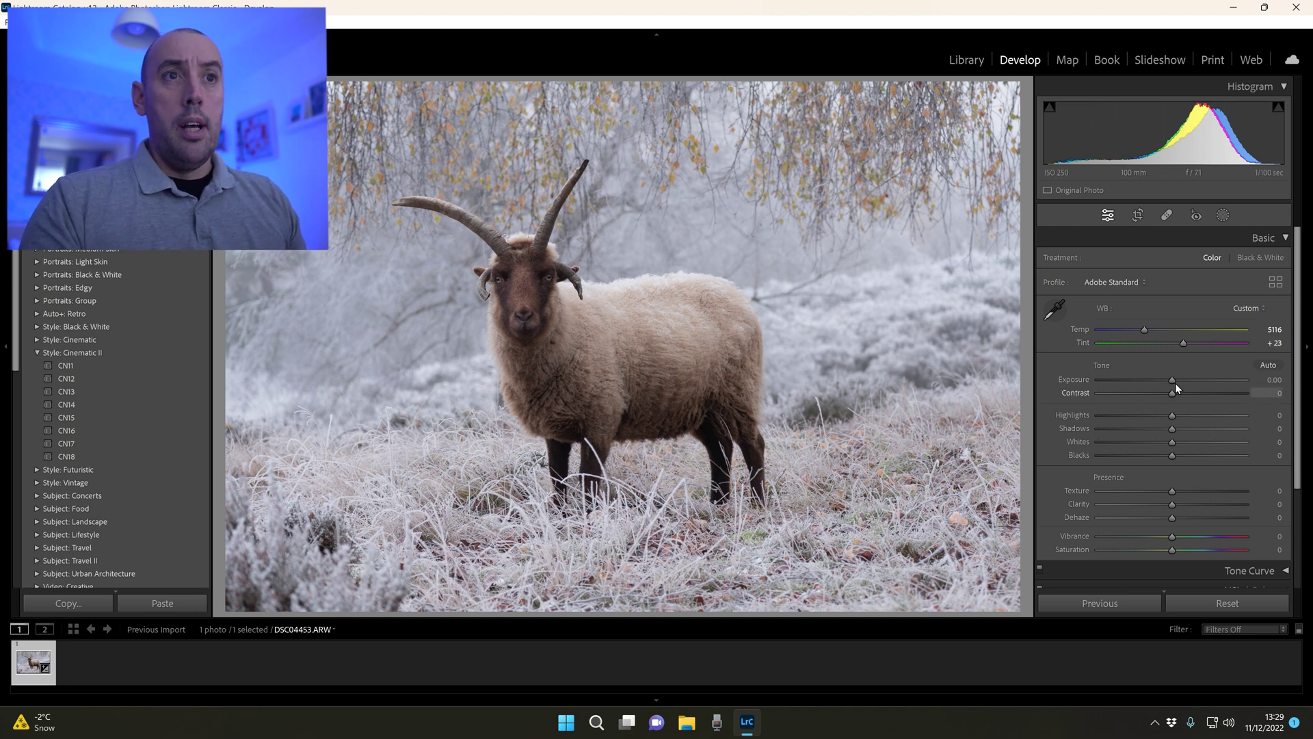
- Set the Exposure slider to +0.14 in the Basic panel
drag(1175, 383, 1169, 375)
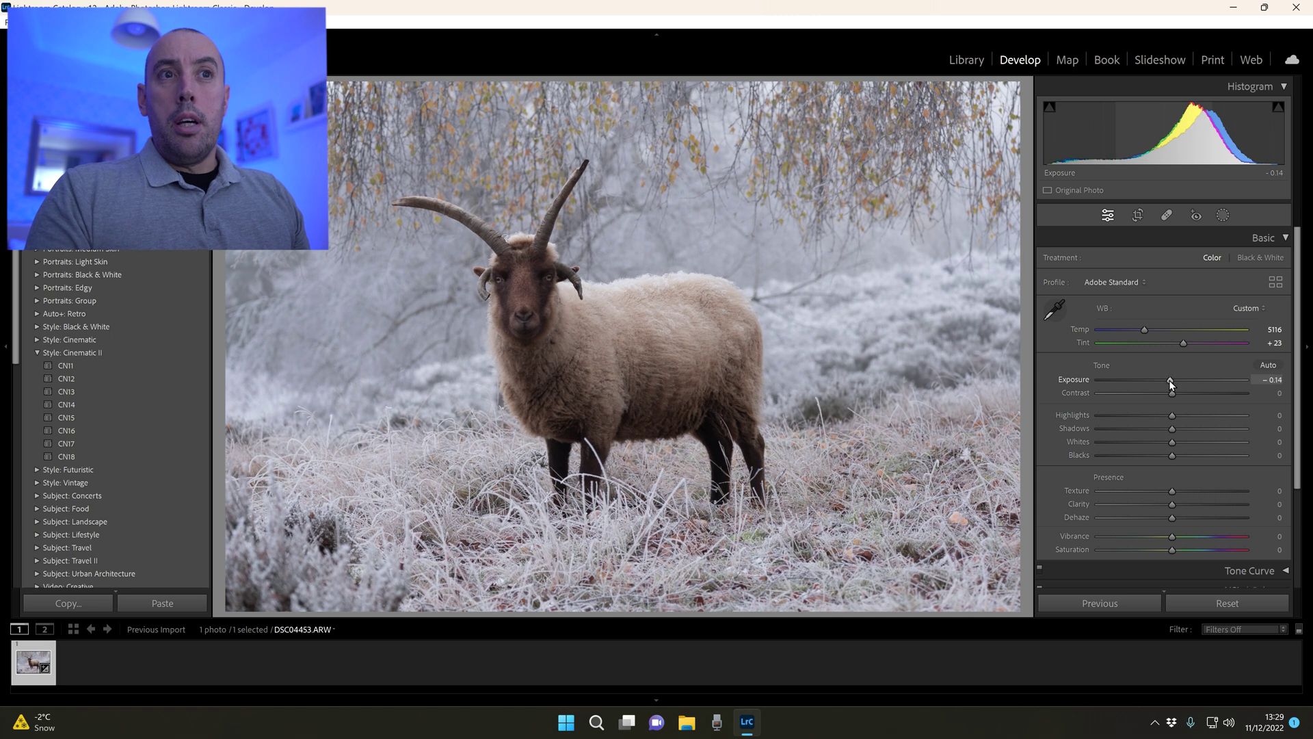
double_click(1168, 379)
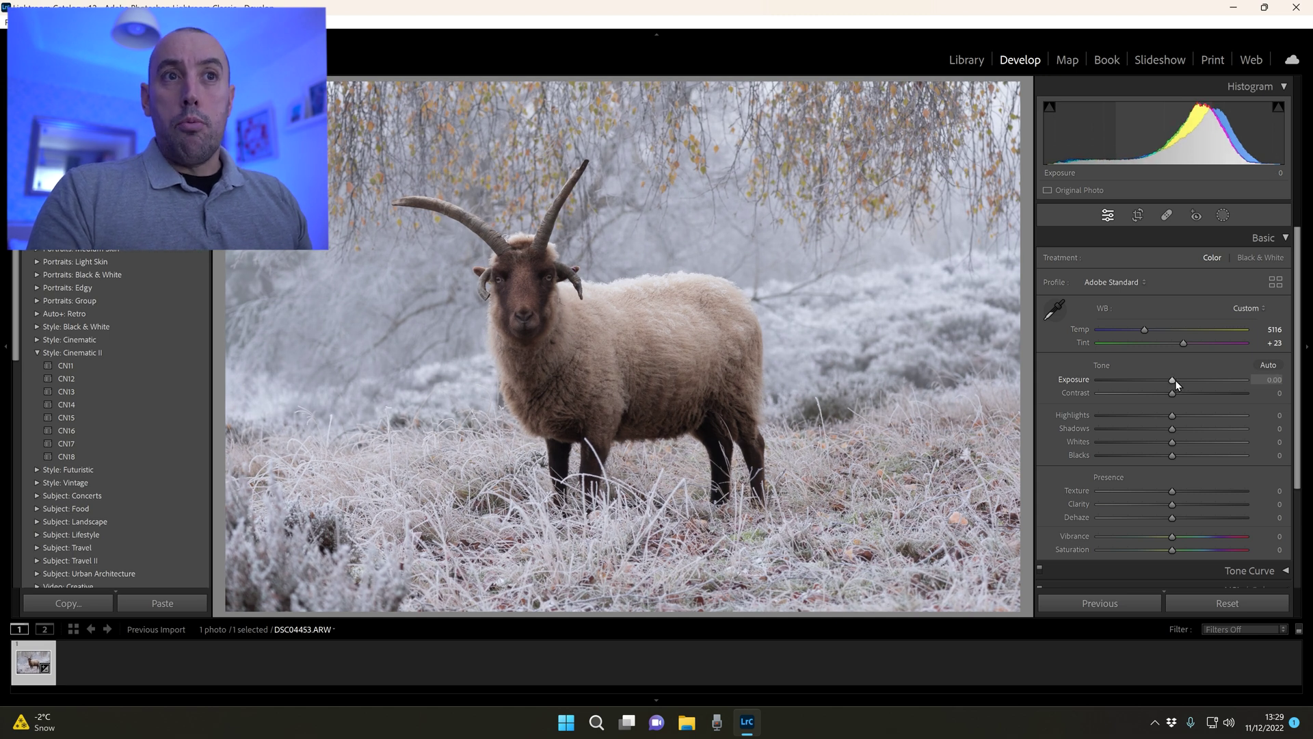
click(1175, 379)
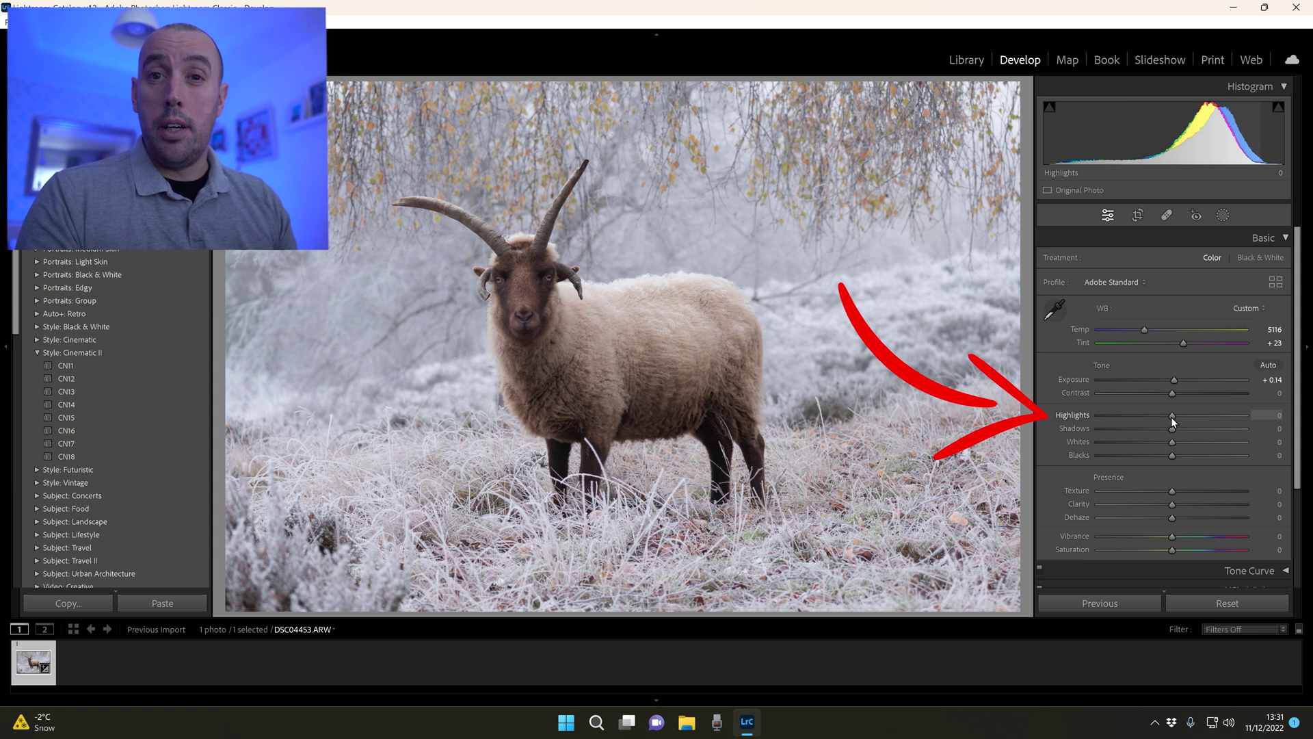
- Pull Highlights down to -52 to recover the frost and lift Shadows to +43
drag(1173, 419, 1173, 419)
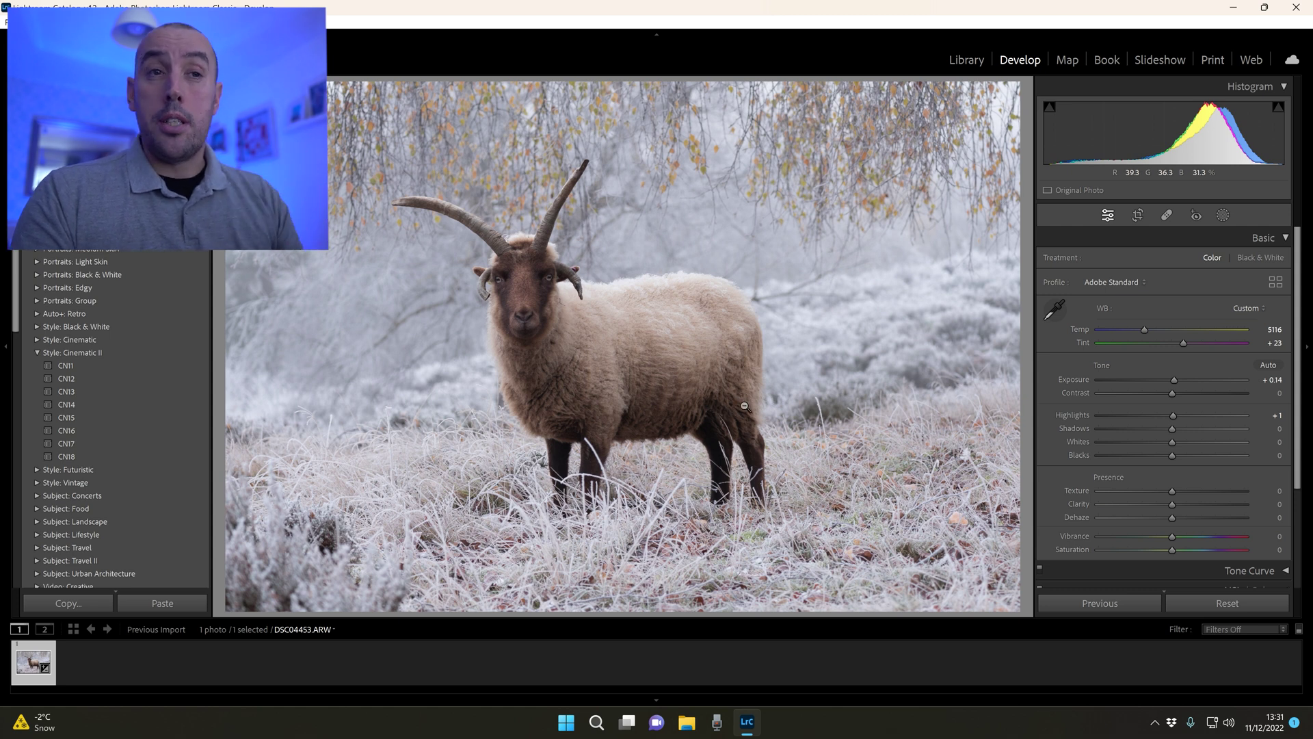
mouse_move(1172, 417)
mouse_down()
mouse_move(1233, 406)
mouse_move(1111, 424)
mouse_move(1161, 431)
mouse_up()
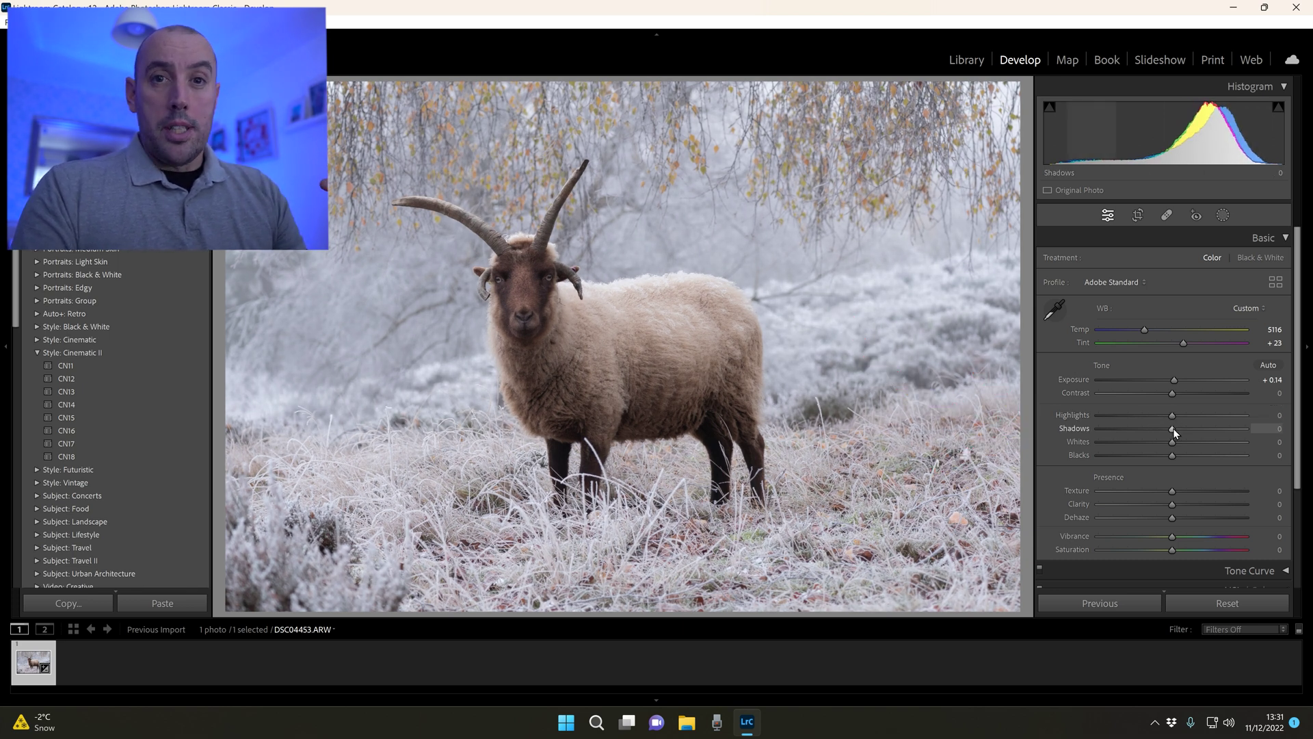
drag(1173, 431, 1198, 429)
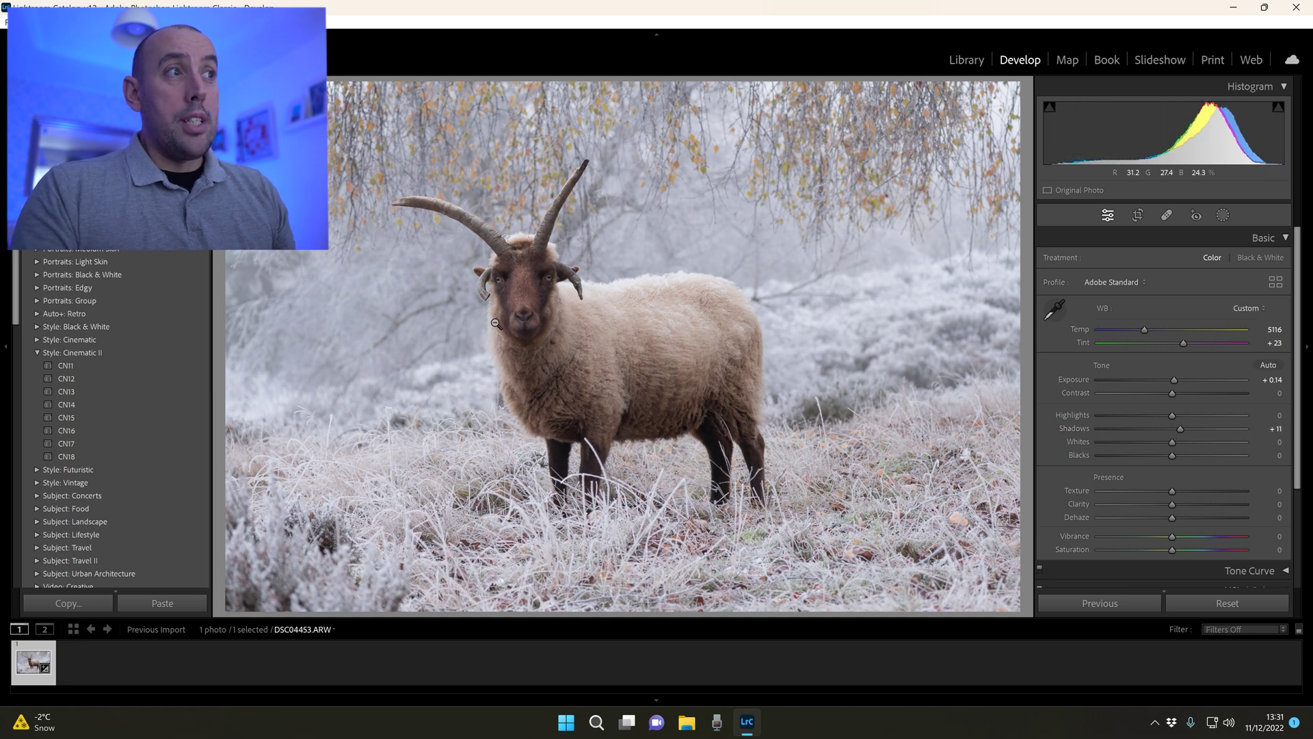
drag(1180, 429, 1128, 429)
double_click(1127, 429)
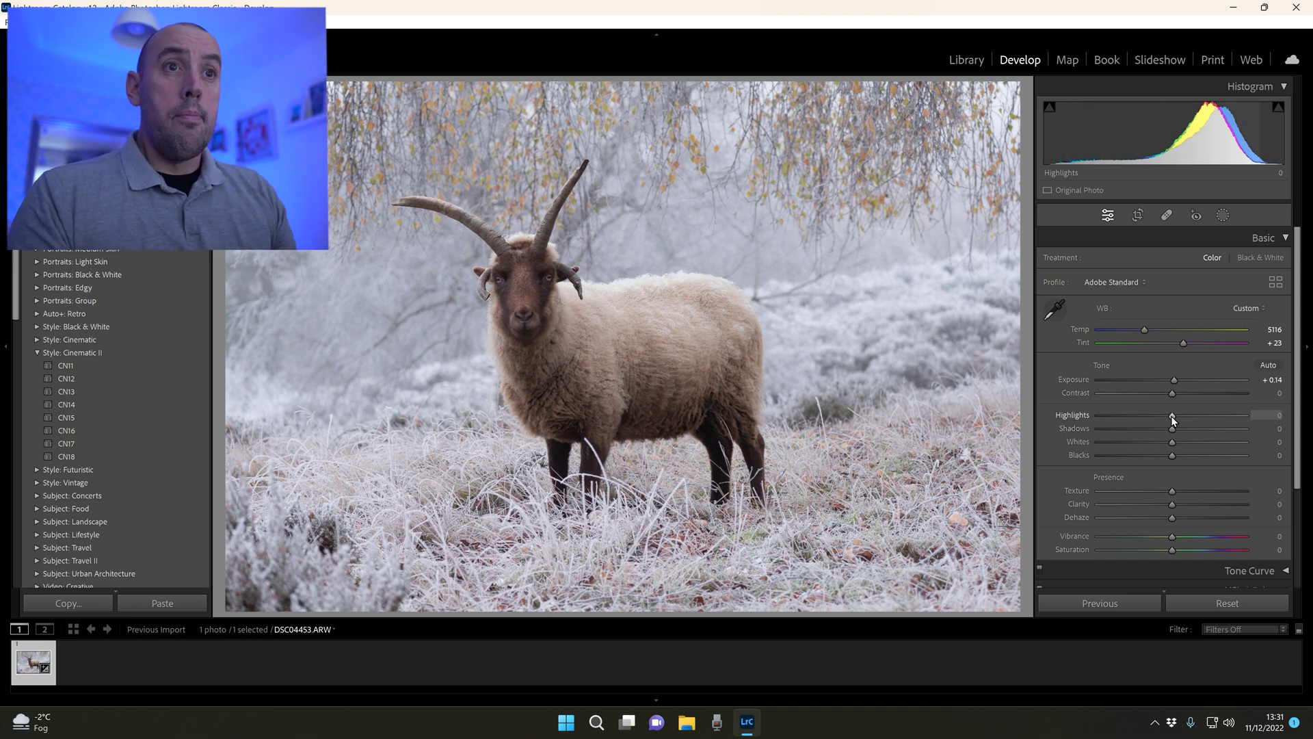
drag(1171, 416, 1136, 420)
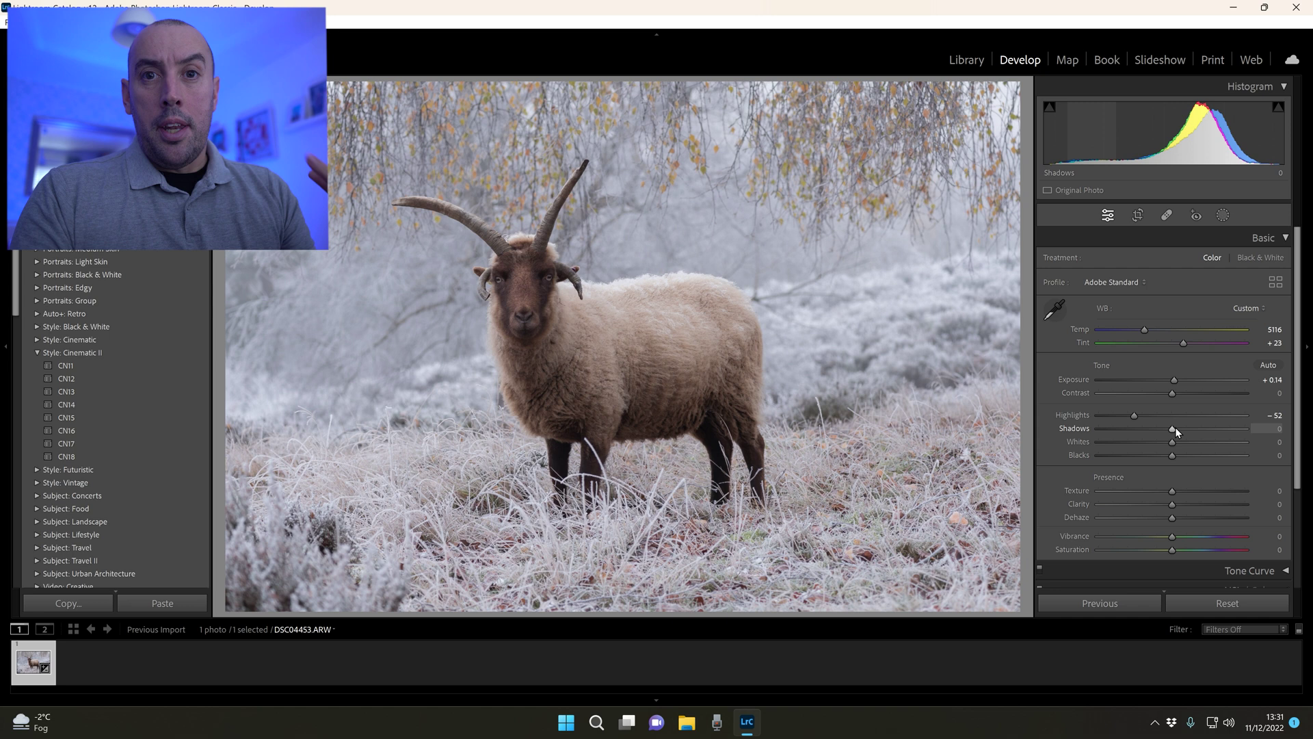
drag(1175, 435, 1206, 429)
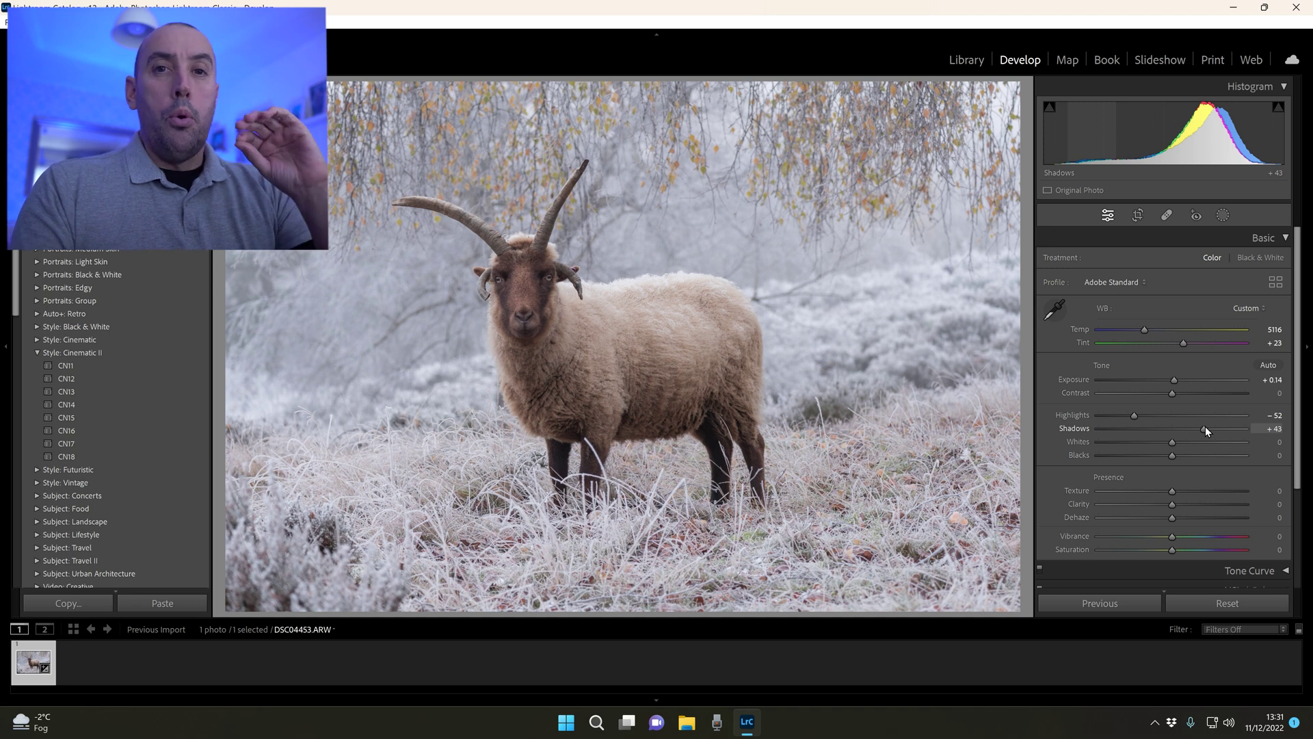
drag(1204, 429, 1205, 435)
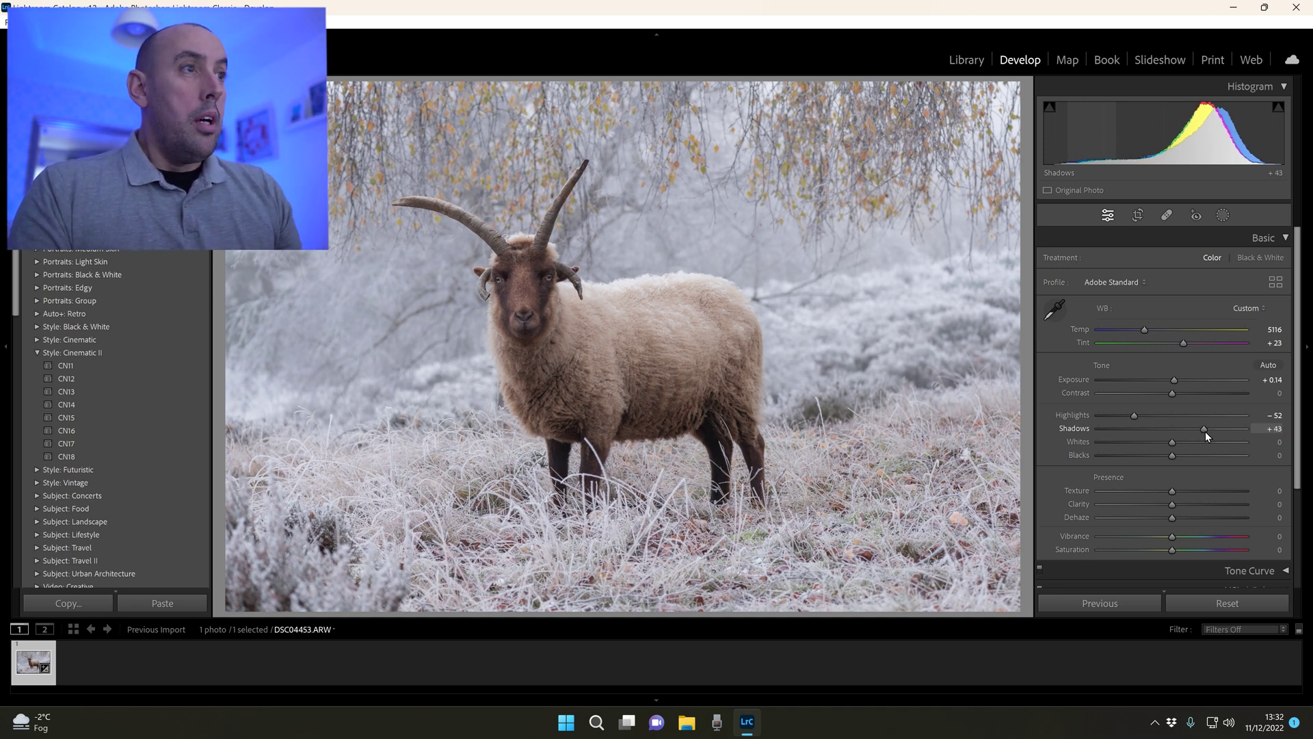
- Auto-set Whites to +26 and Blacks to -41 with Shift-double-clicks
double_click(1174, 443)
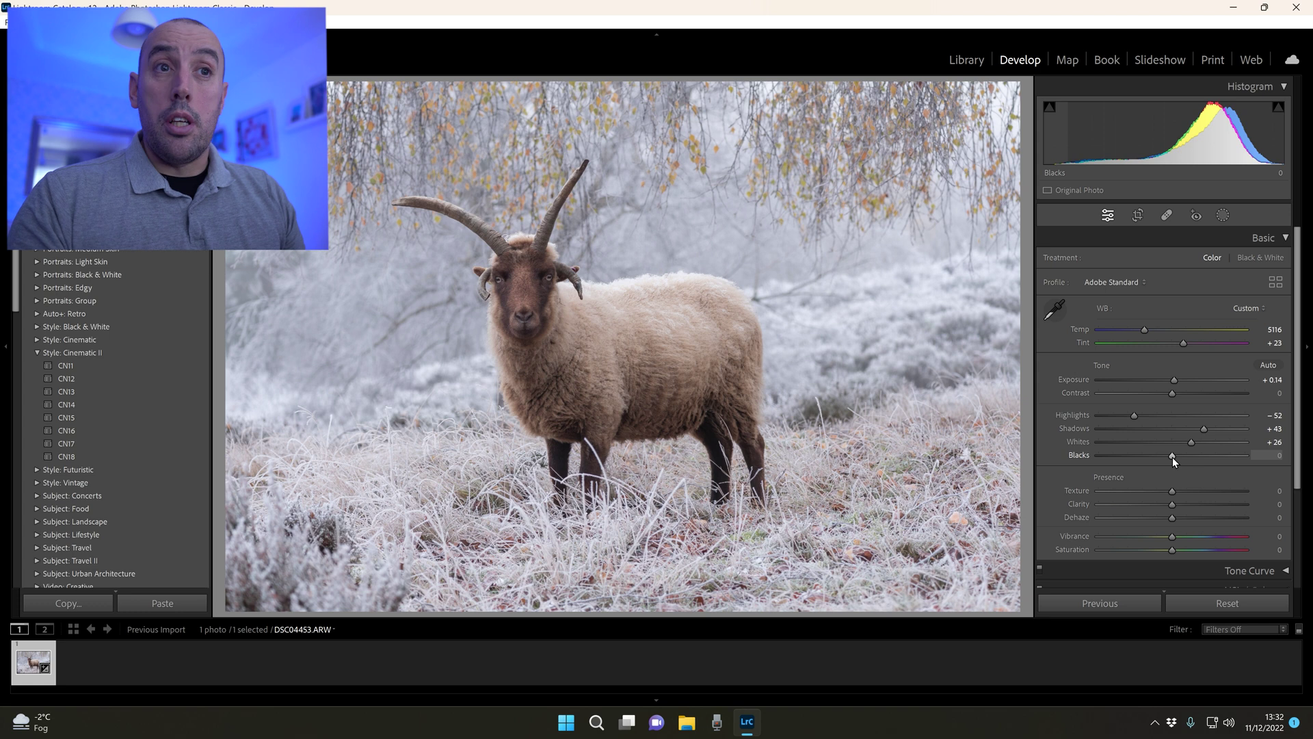
shift+double_click(1172, 457)
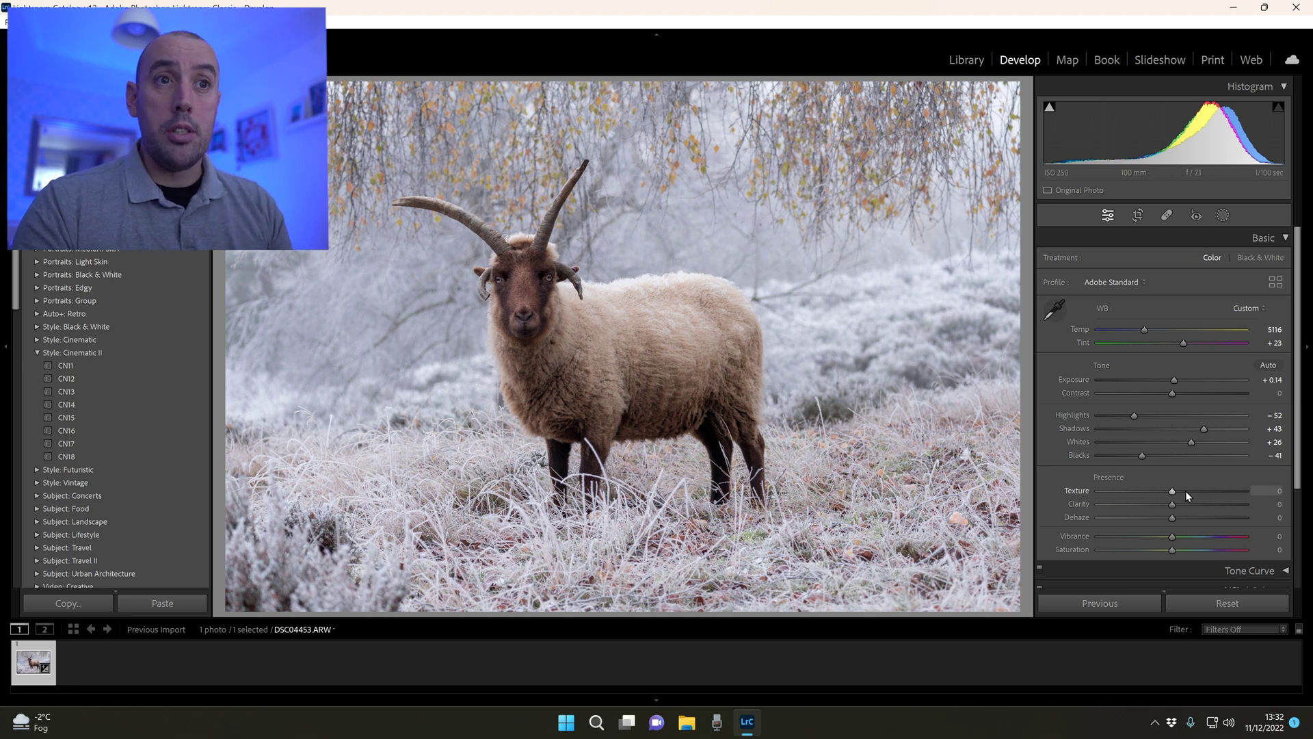
- Set Texture to +35 and Clarity to +7 in the Presence section
mouse_move(1172, 490)
mouse_down()
mouse_move(1206, 487)
mouse_move(1179, 493)
mouse_move(1193, 487)
mouse_up()
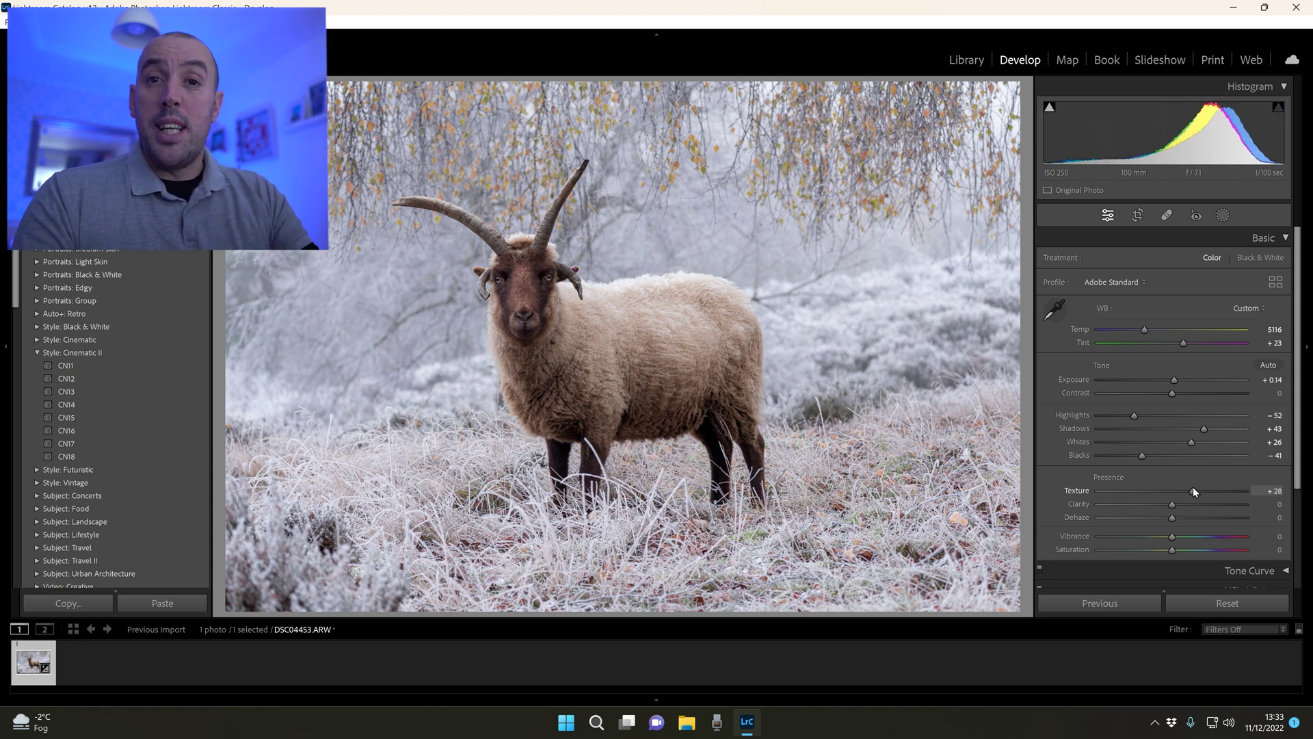
drag(1193, 486, 1183, 491)
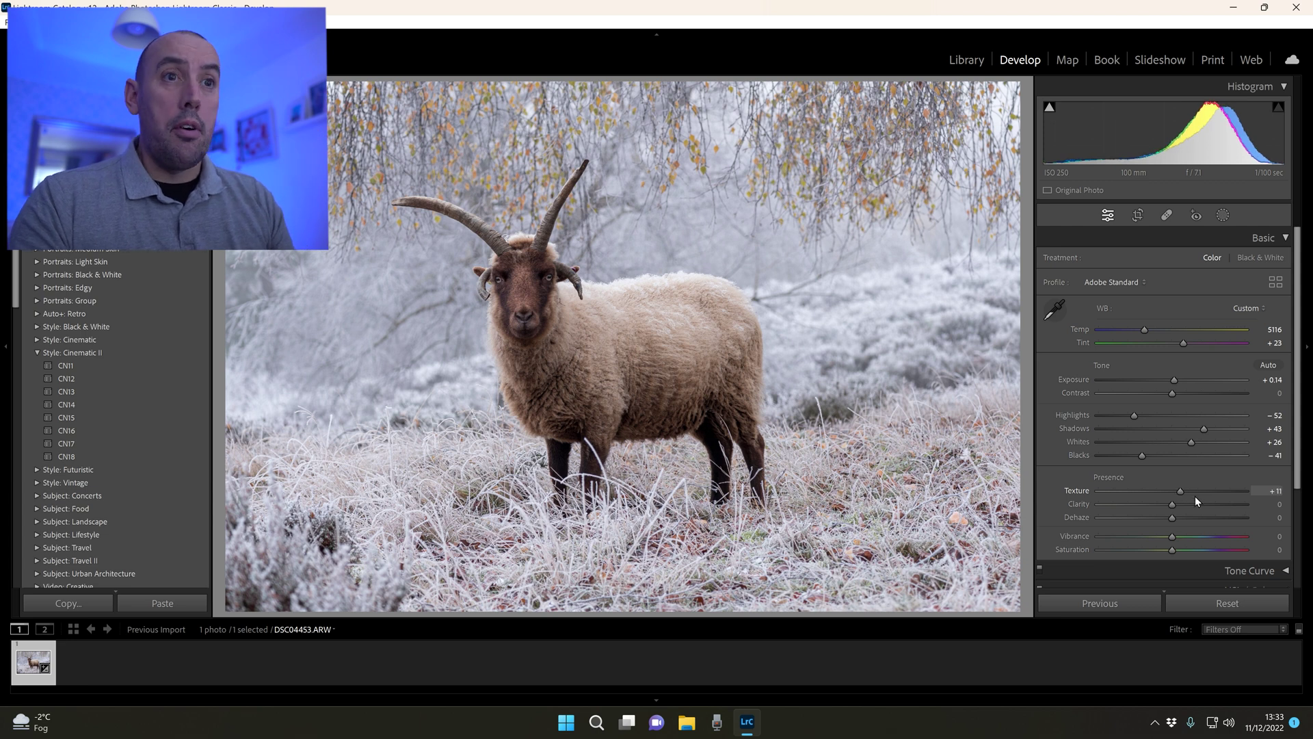
click(1197, 492)
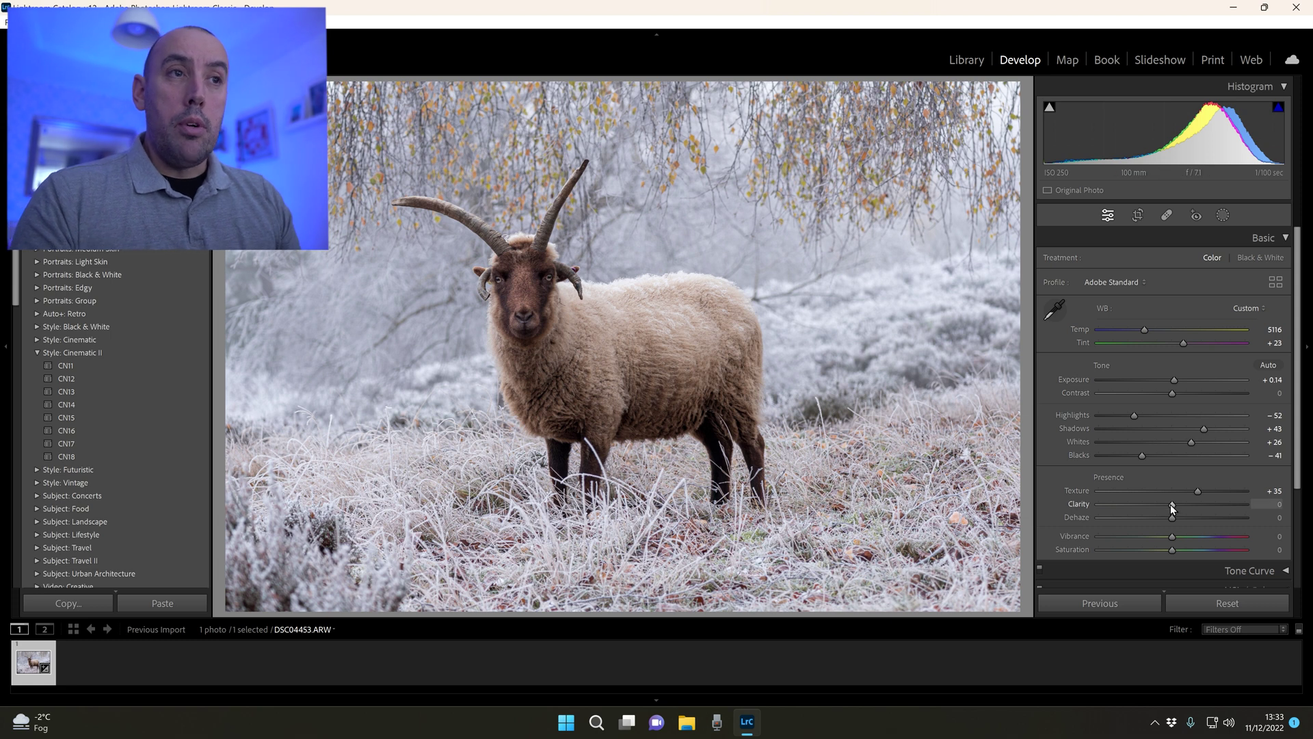
mouse_move(1173, 503)
mouse_down()
mouse_move(1196, 504)
mouse_move(1164, 498)
mouse_move(1178, 502)
mouse_up()
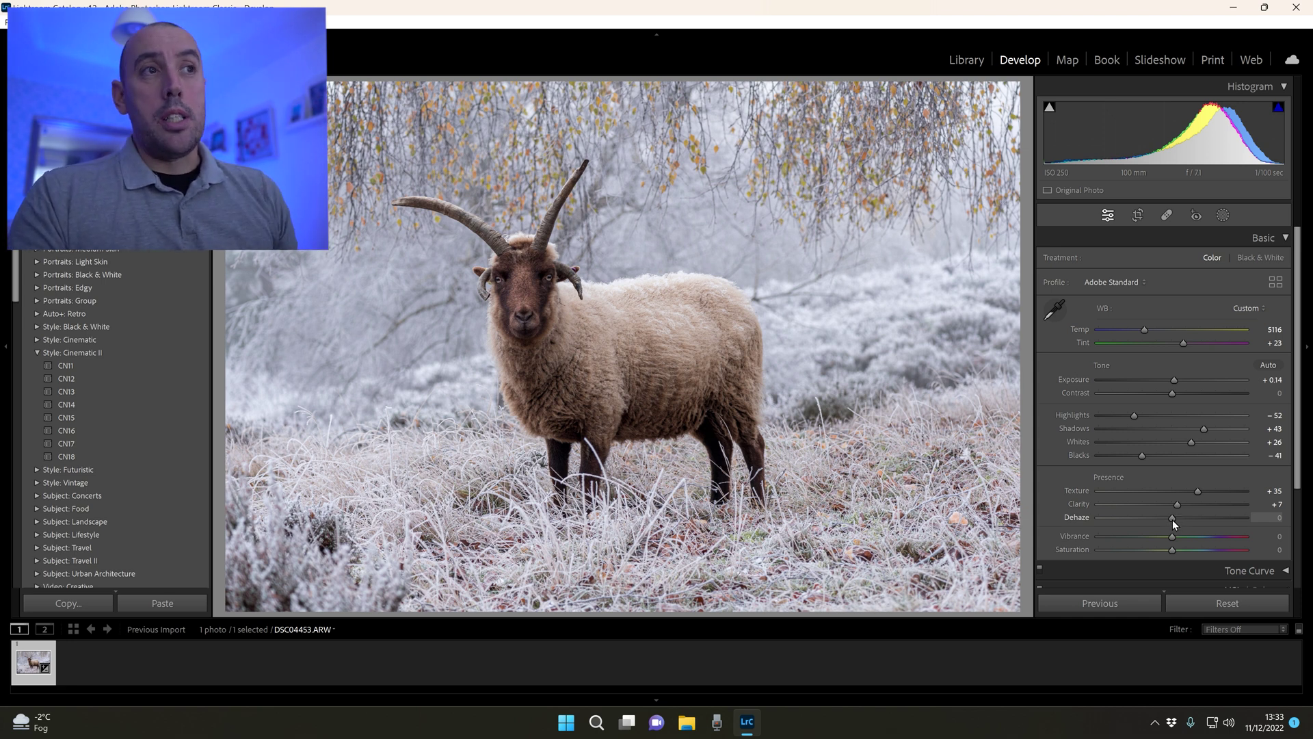
drag(1174, 520, 1174, 520)
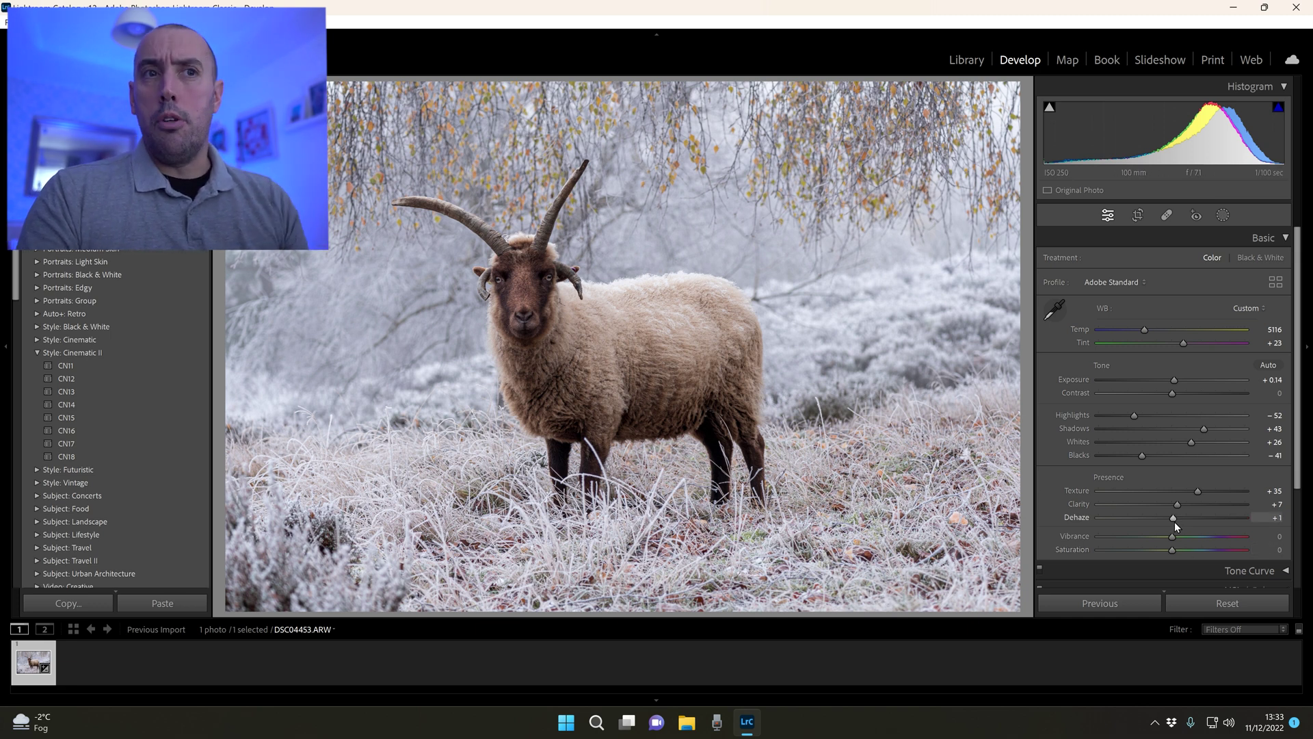
drag(1176, 519, 1195, 521)
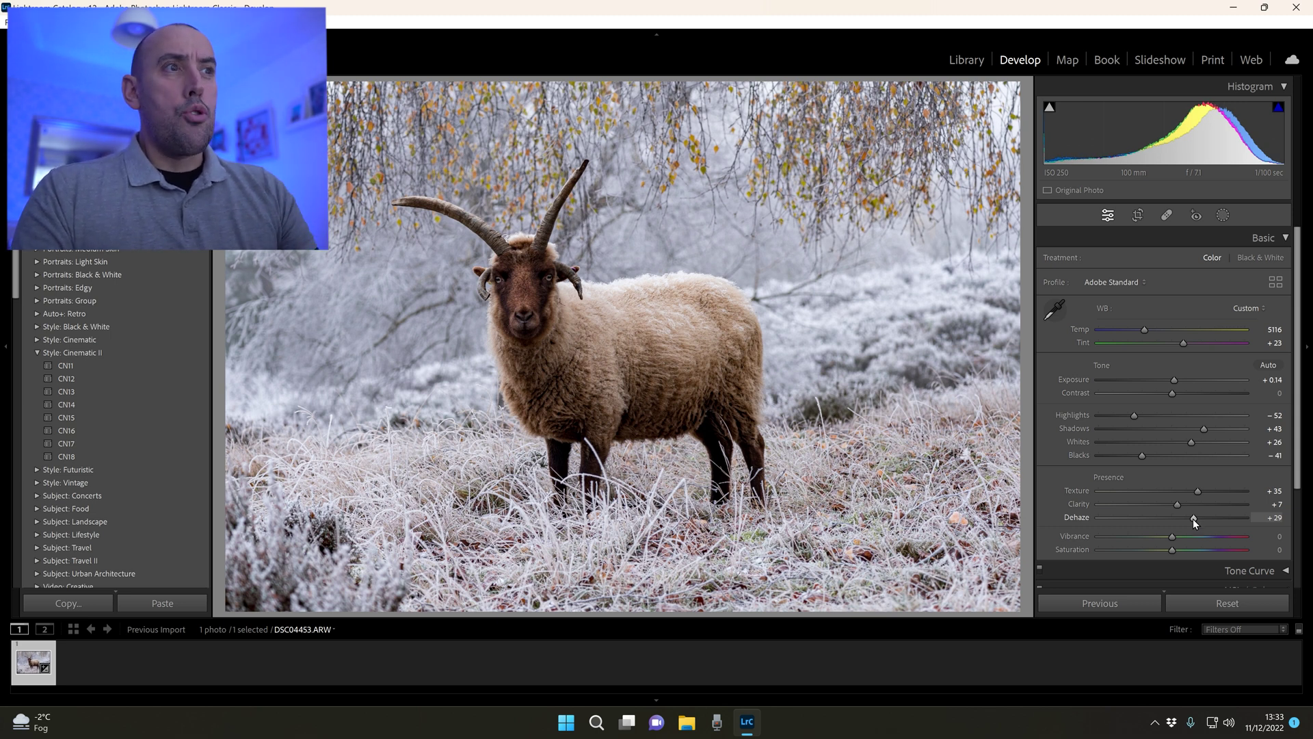
double_click(1193, 518)
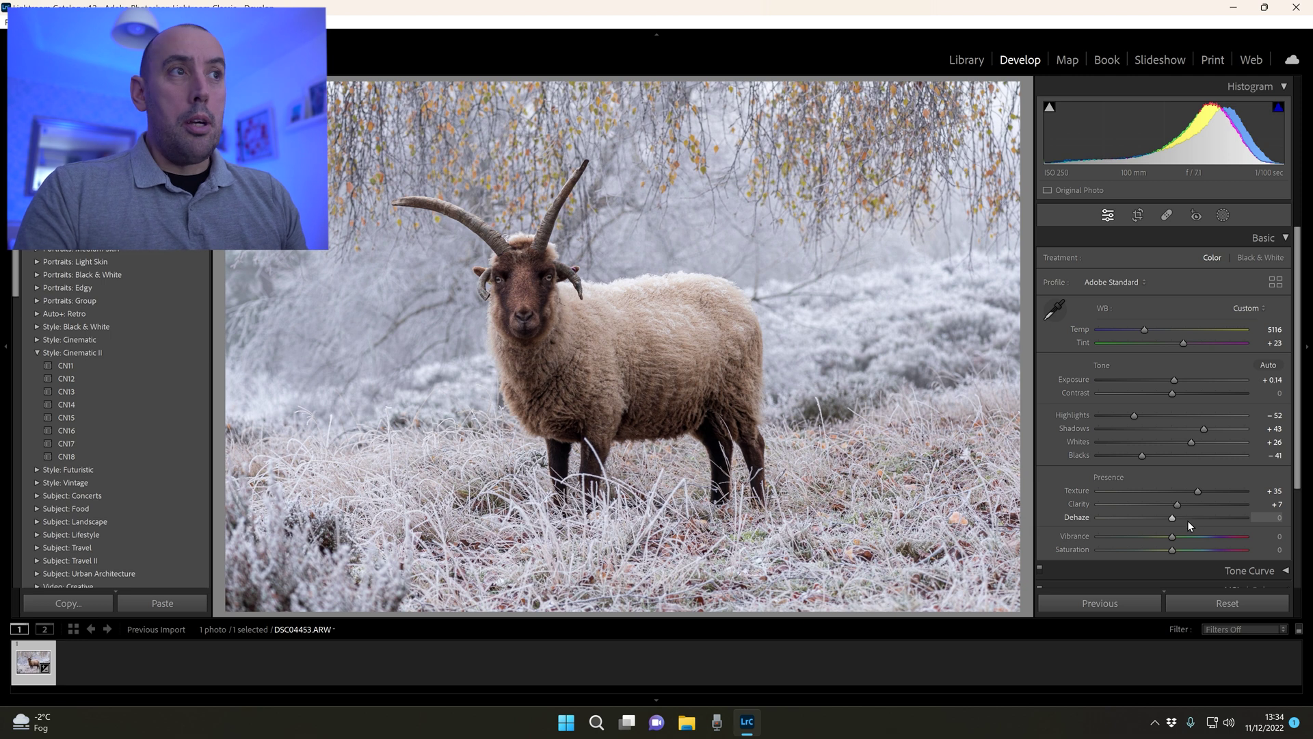
drag(1171, 518, 1164, 517)
double_click(1164, 518)
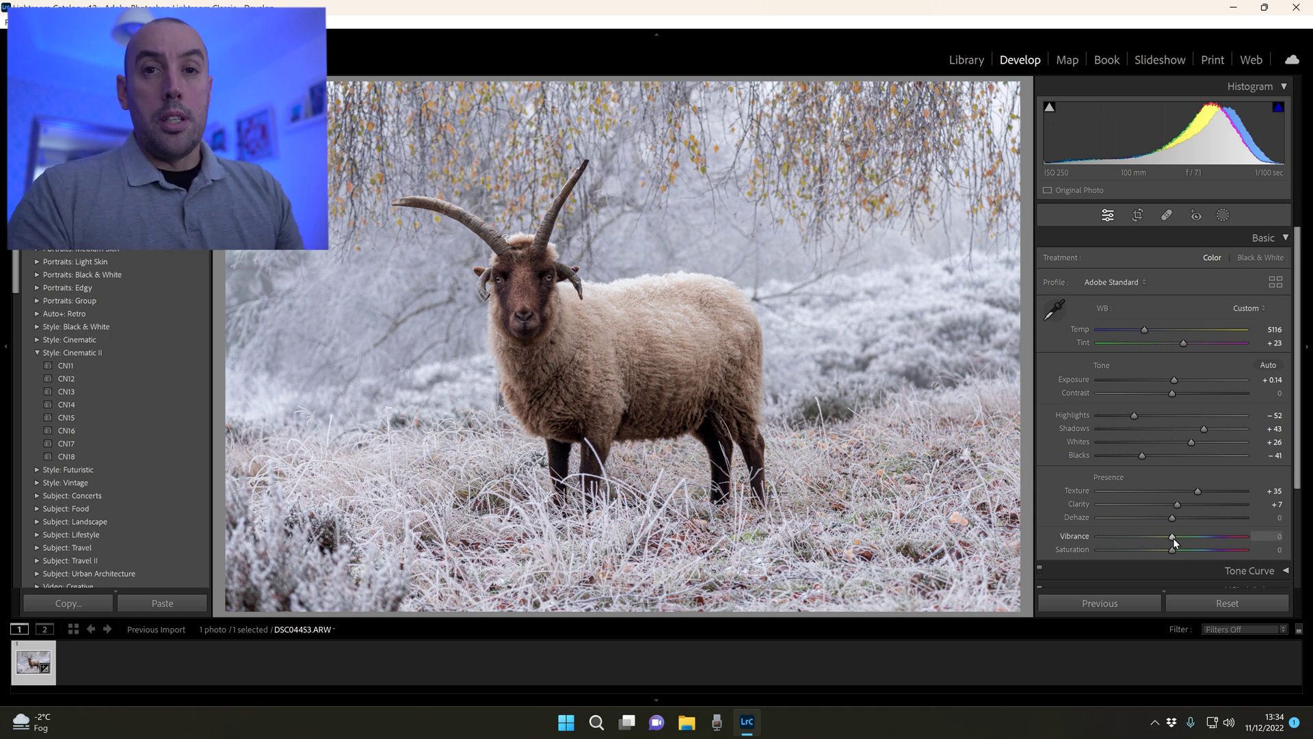
- Lower Vibrance to -6 and Saturation to -10
drag(1173, 538, 1216, 538)
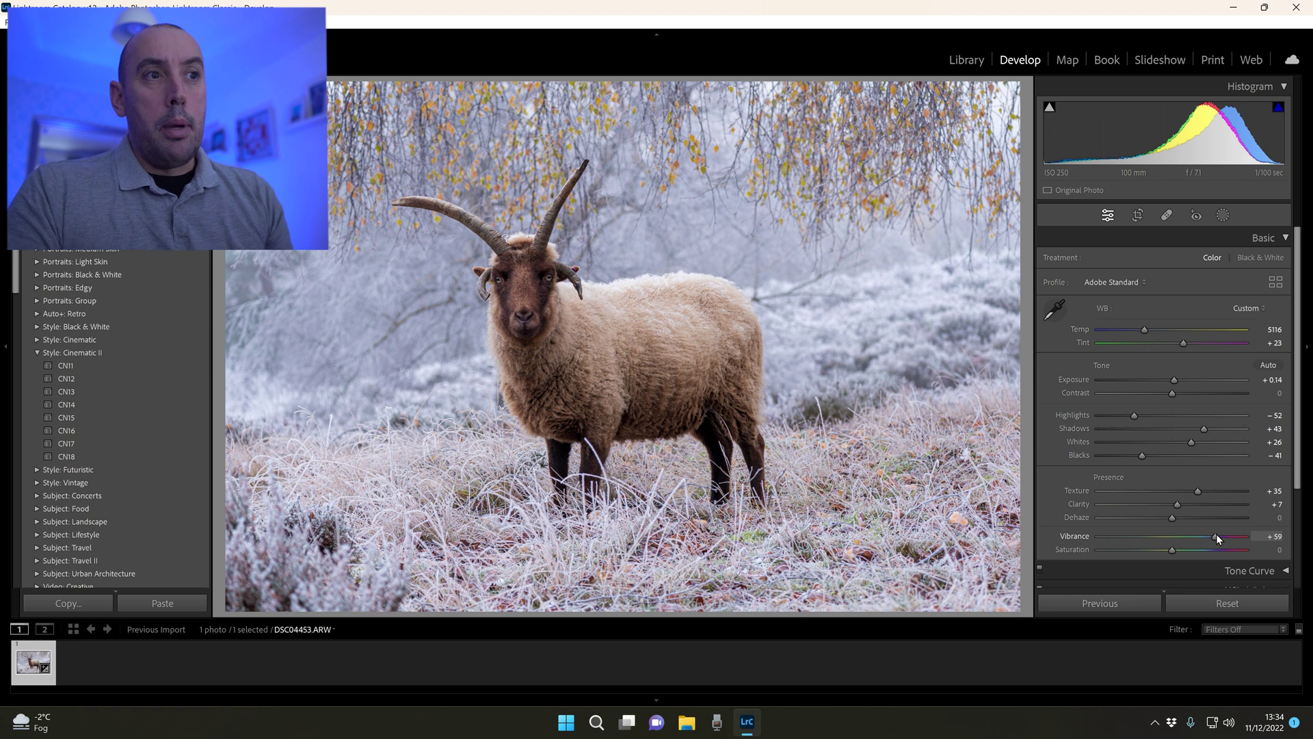
double_click(1217, 534)
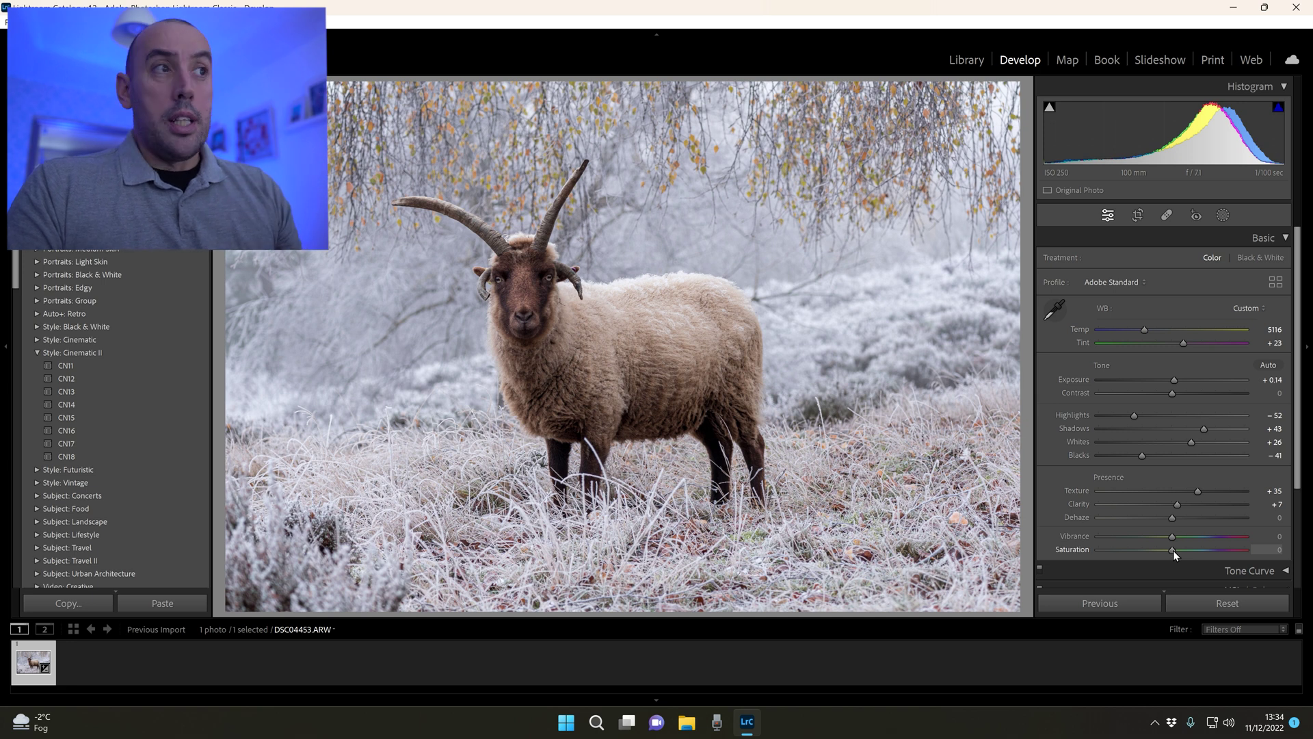
mouse_move(1172, 550)
mouse_down()
mouse_move(1213, 555)
mouse_move(1164, 552)
mouse_move(1164, 540)
mouse_up()
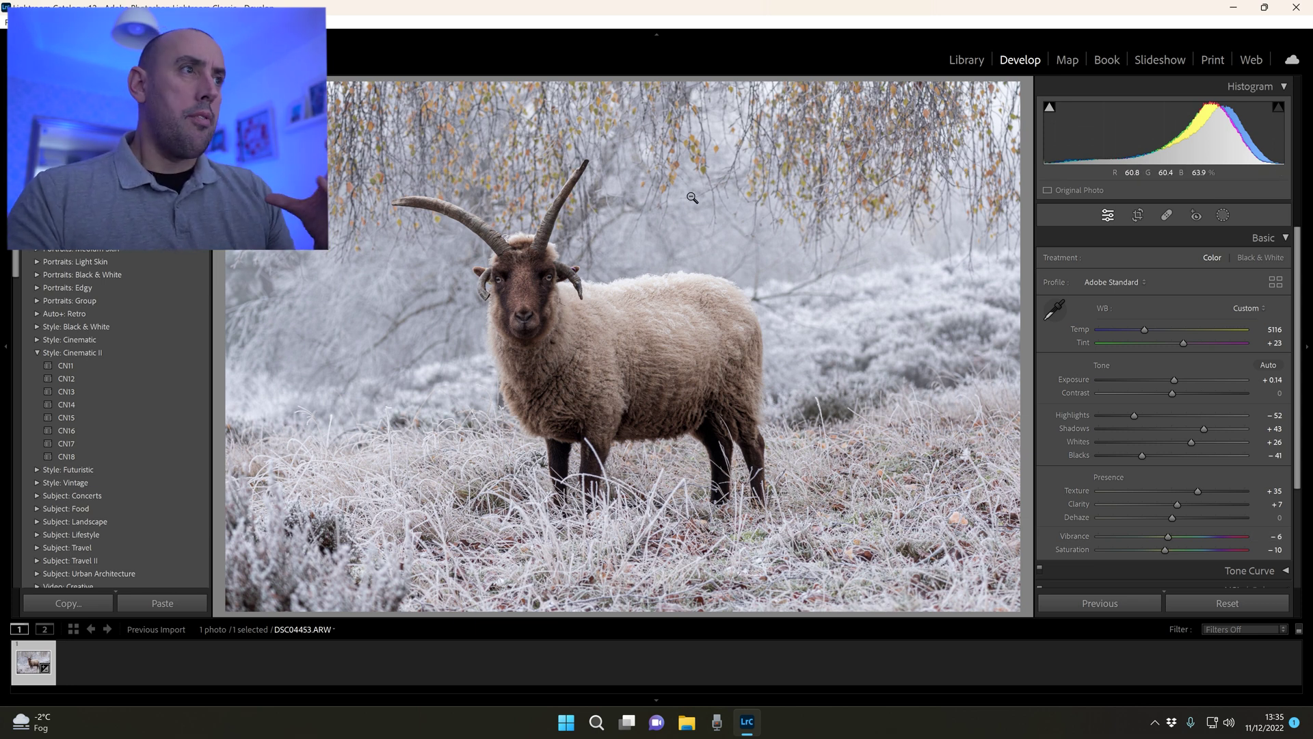
- Collapse the Basic panel, expand the Detail panel and zoom into the photo
click(1285, 241)
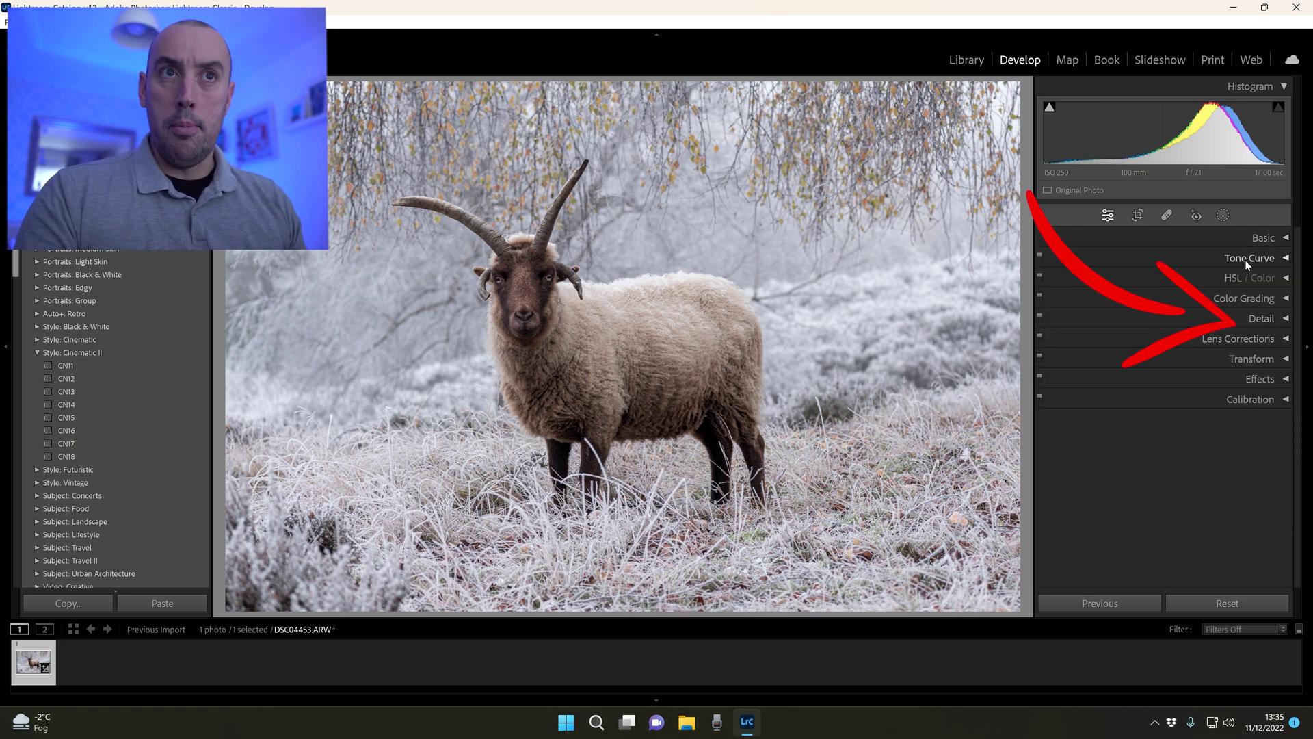
click(1283, 327)
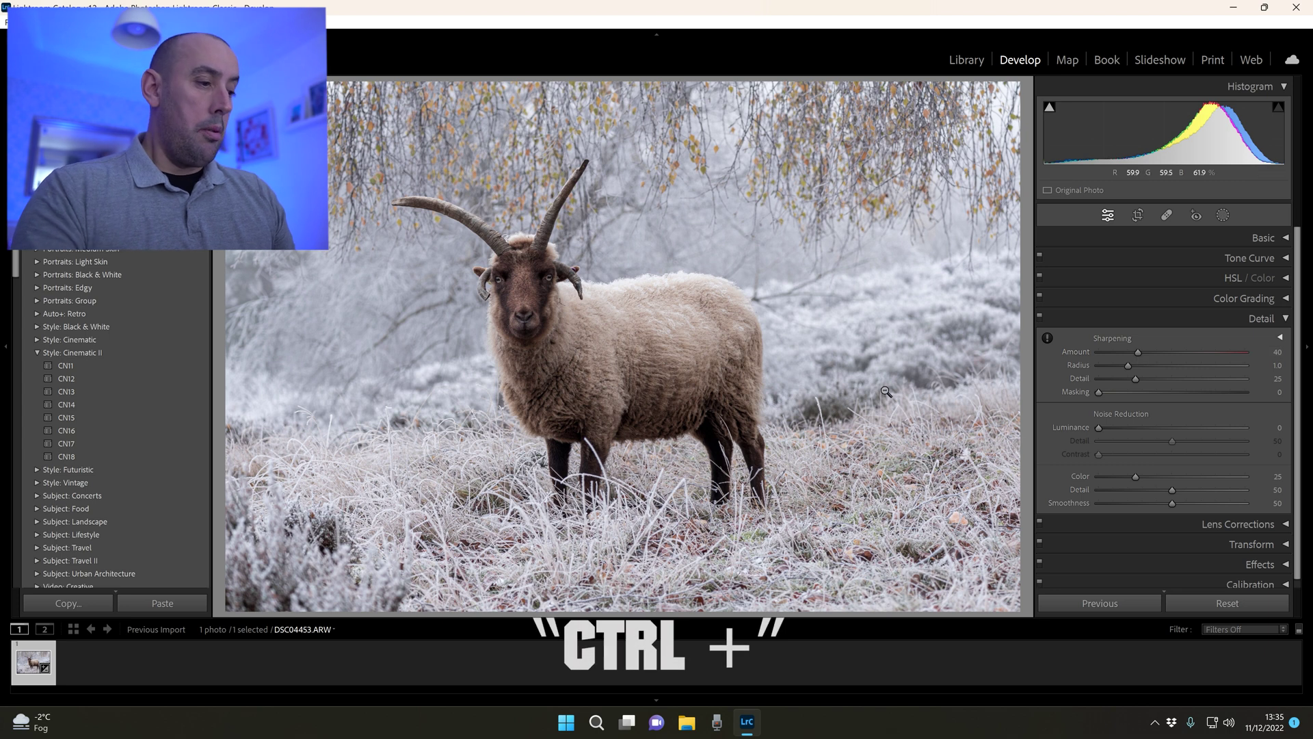
key(ctrl+equal)
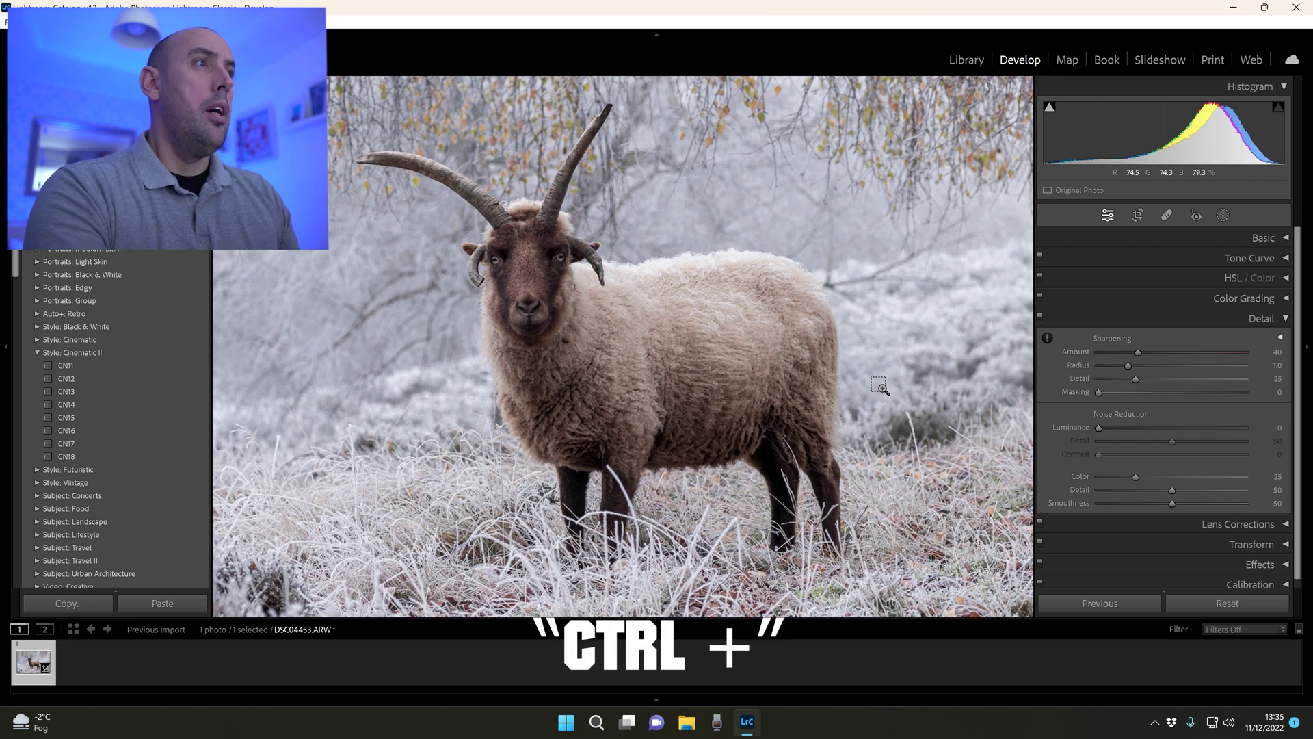
key(ctrl+equal)
key(ctrl+equal)
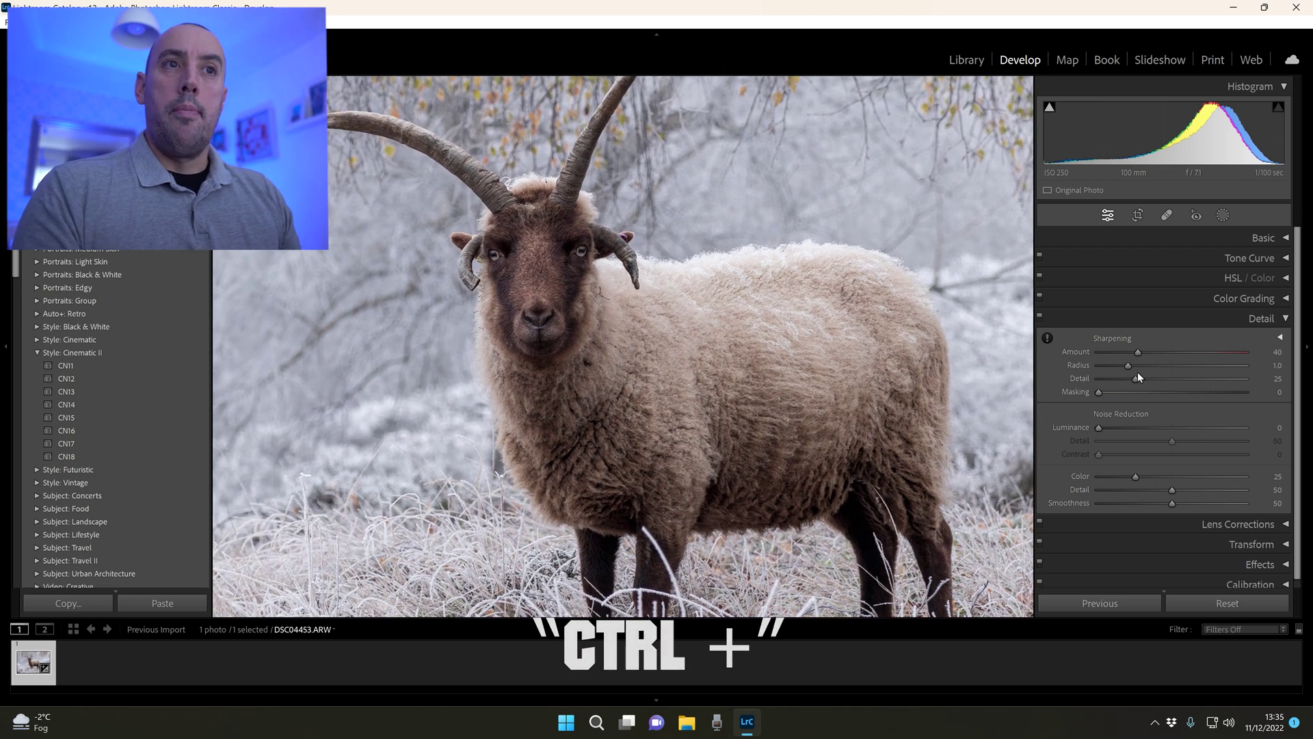
- Raise the sharpening Amount from 40 to 89
mouse_move(1140, 353)
mouse_down()
mouse_move(1160, 353)
mouse_move(1130, 361)
mouse_move(1160, 362)
mouse_up()
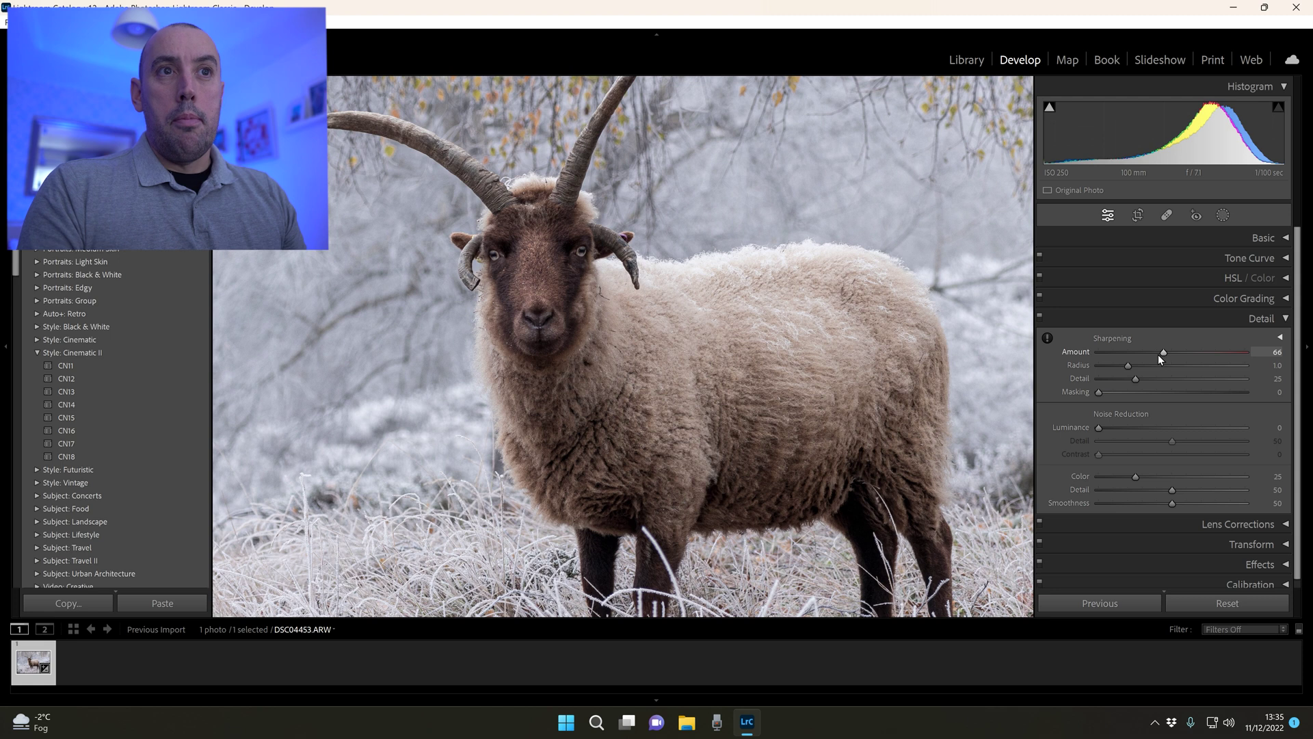
drag(1167, 352, 1213, 349)
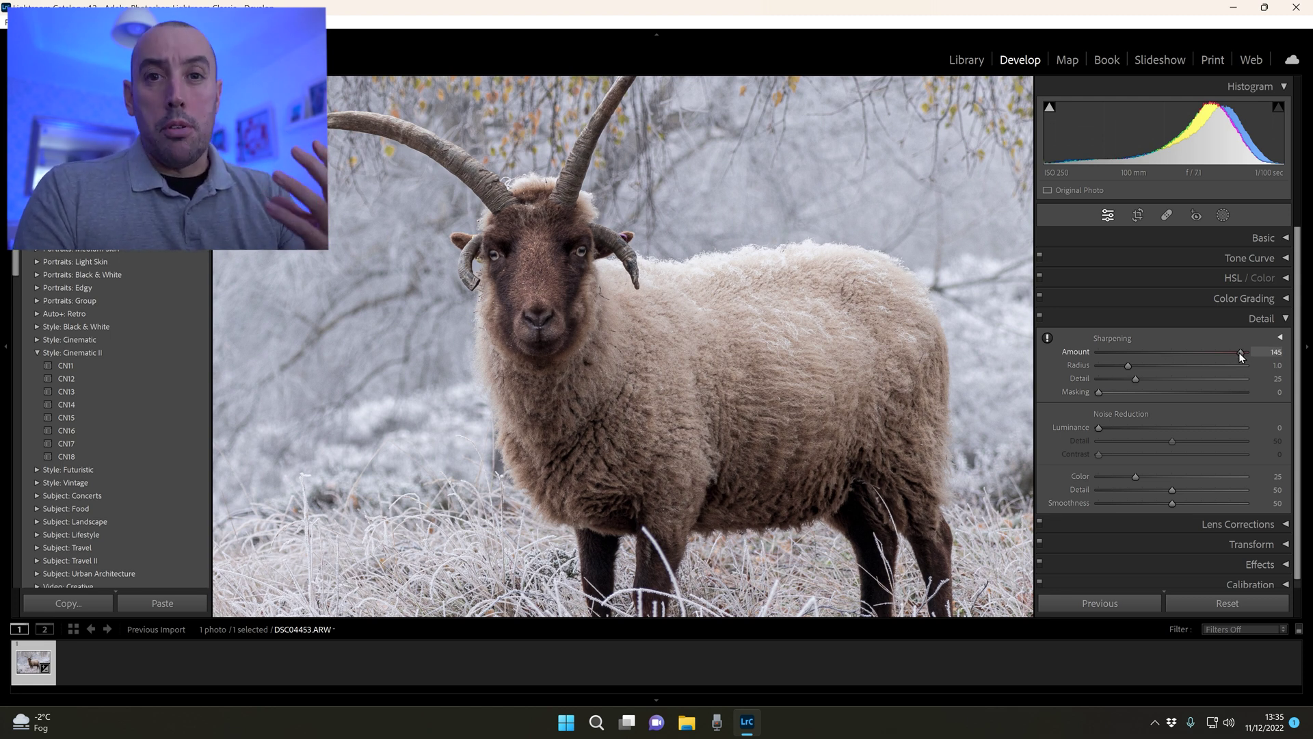
drag(1238, 353, 1181, 355)
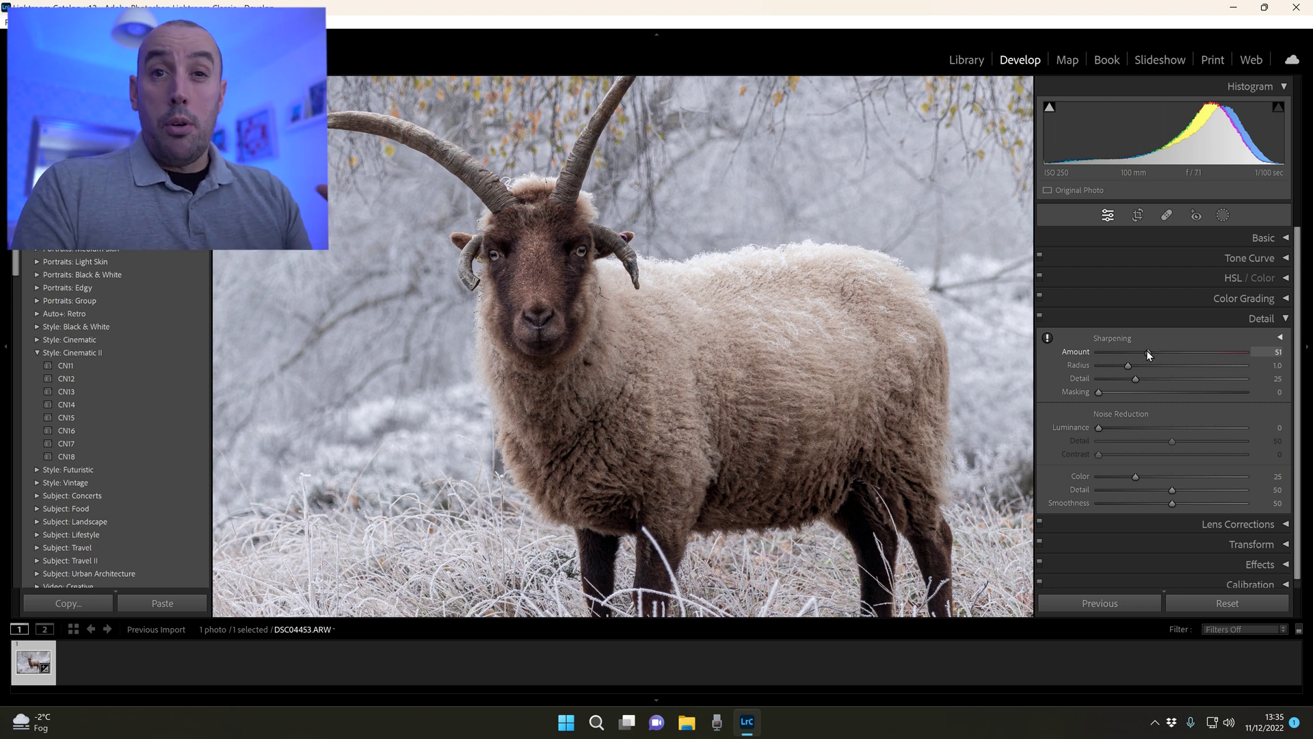
mouse_move(1167, 354)
mouse_down()
mouse_move(1157, 356)
mouse_move(1200, 351)
mouse_move(1188, 355)
mouse_up()
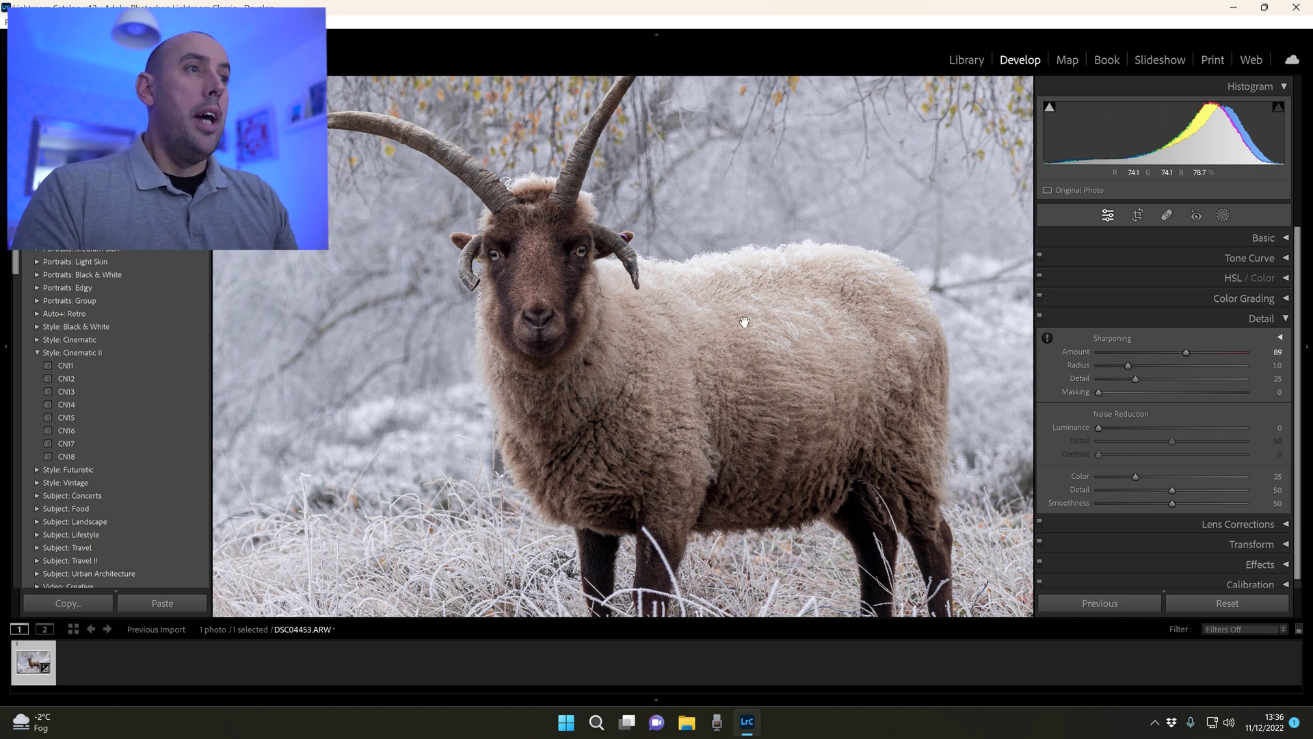
alt+click(1127, 365)
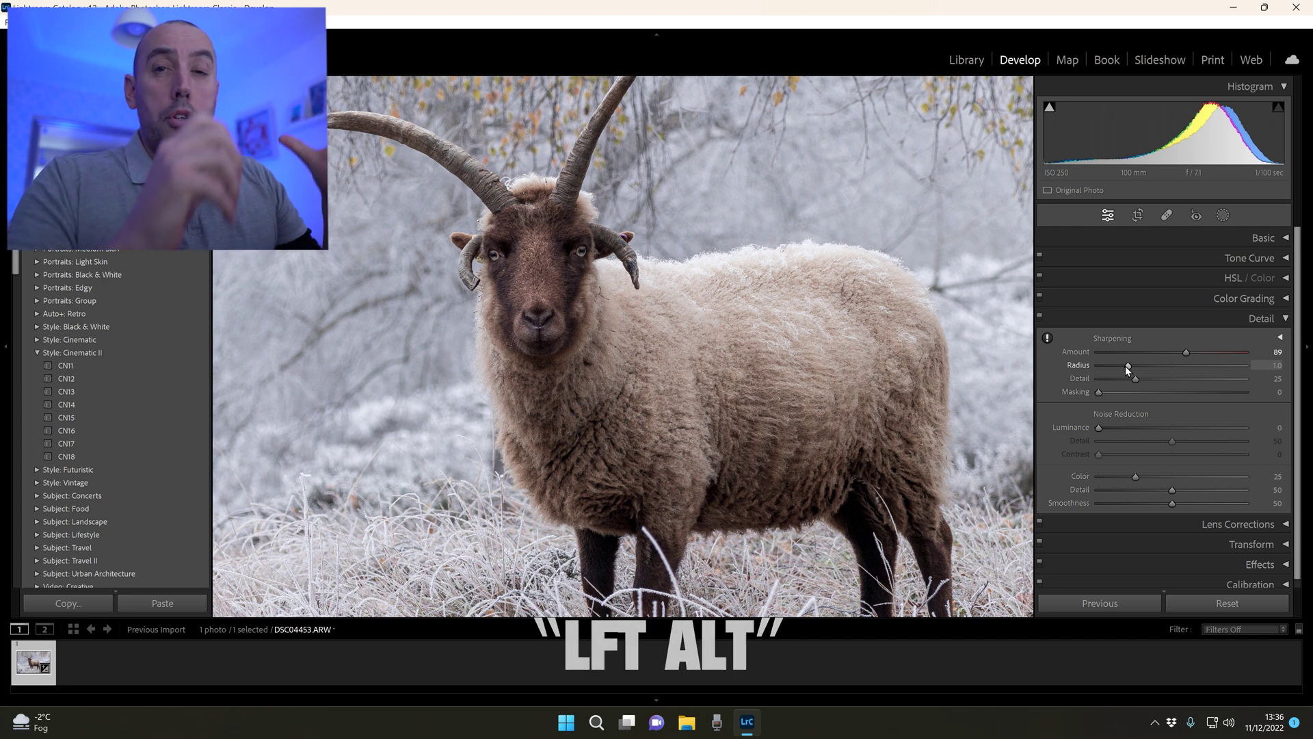
- Set sharpening Radius 2.0, Detail 54 and Masking 80 while previewing the edge masks
drag(1127, 365, 1170, 377)
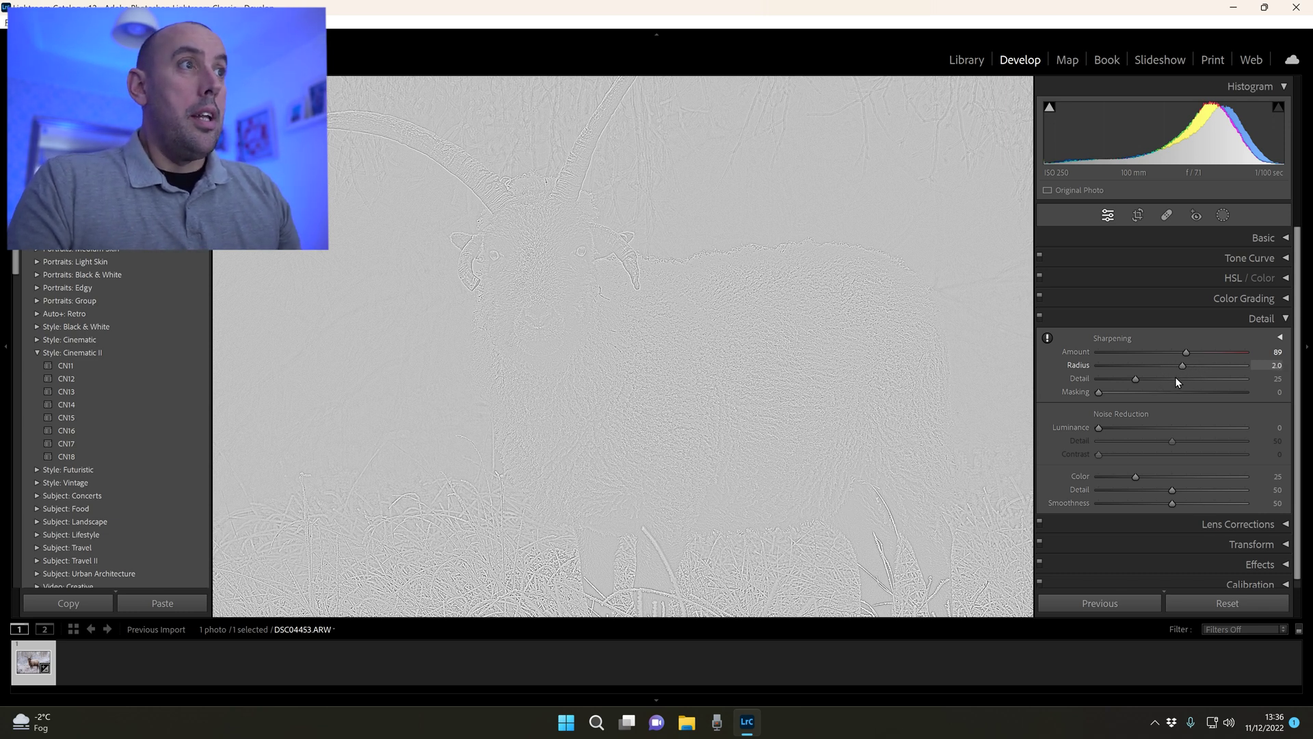
drag(1186, 377, 1185, 377)
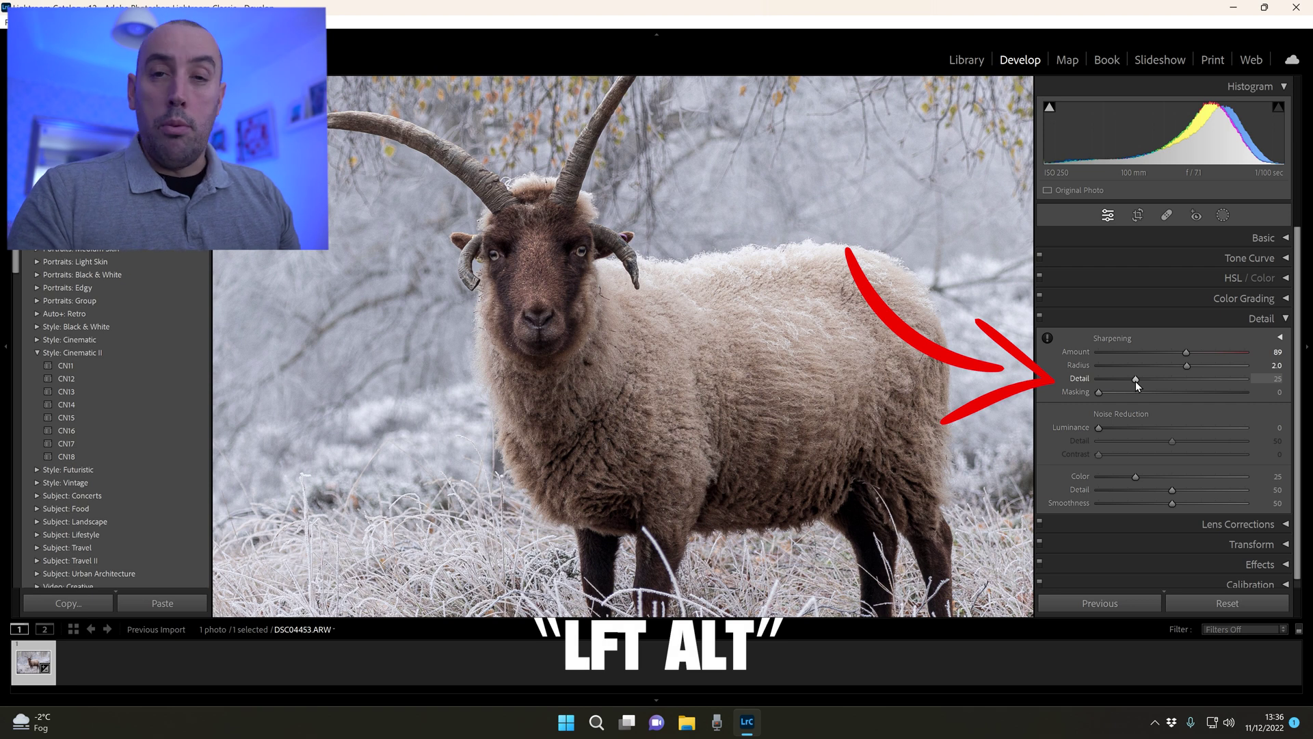
key(alt)
drag(1135, 381, 1180, 374)
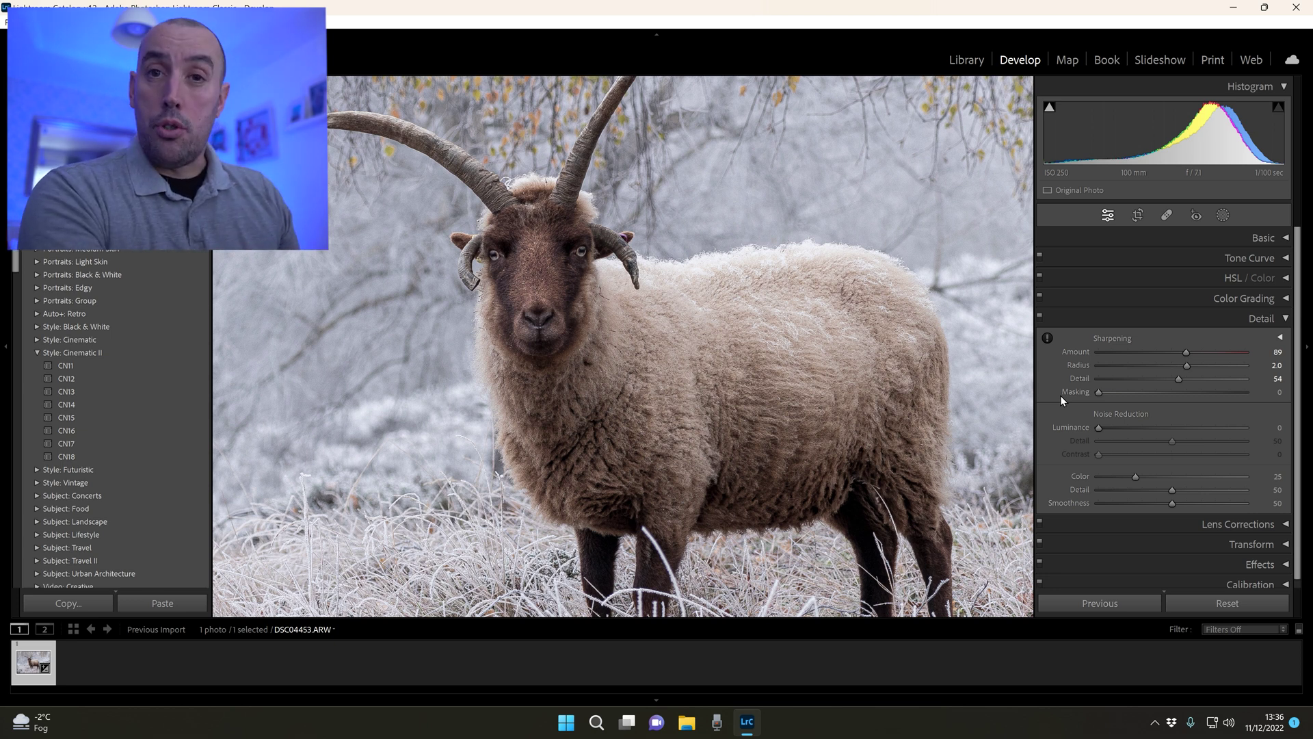
key(z)
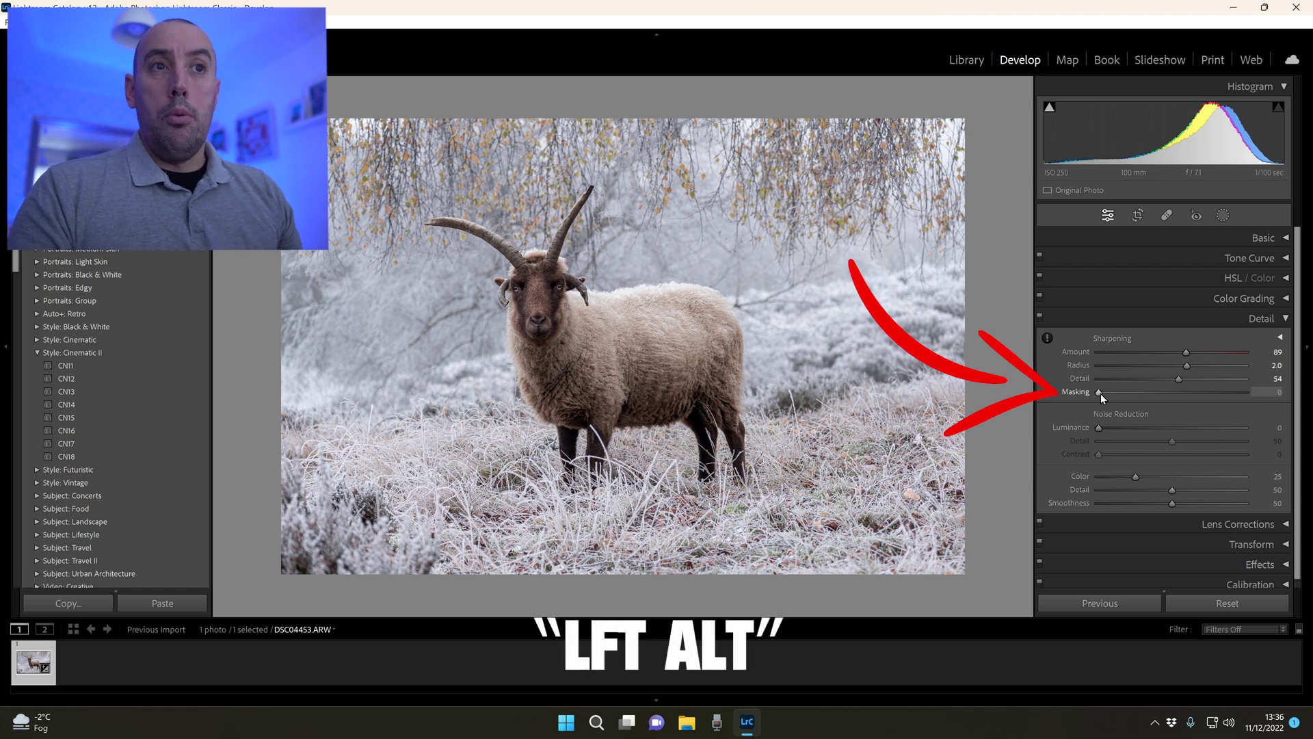
drag(1098, 393, 1216, 391)
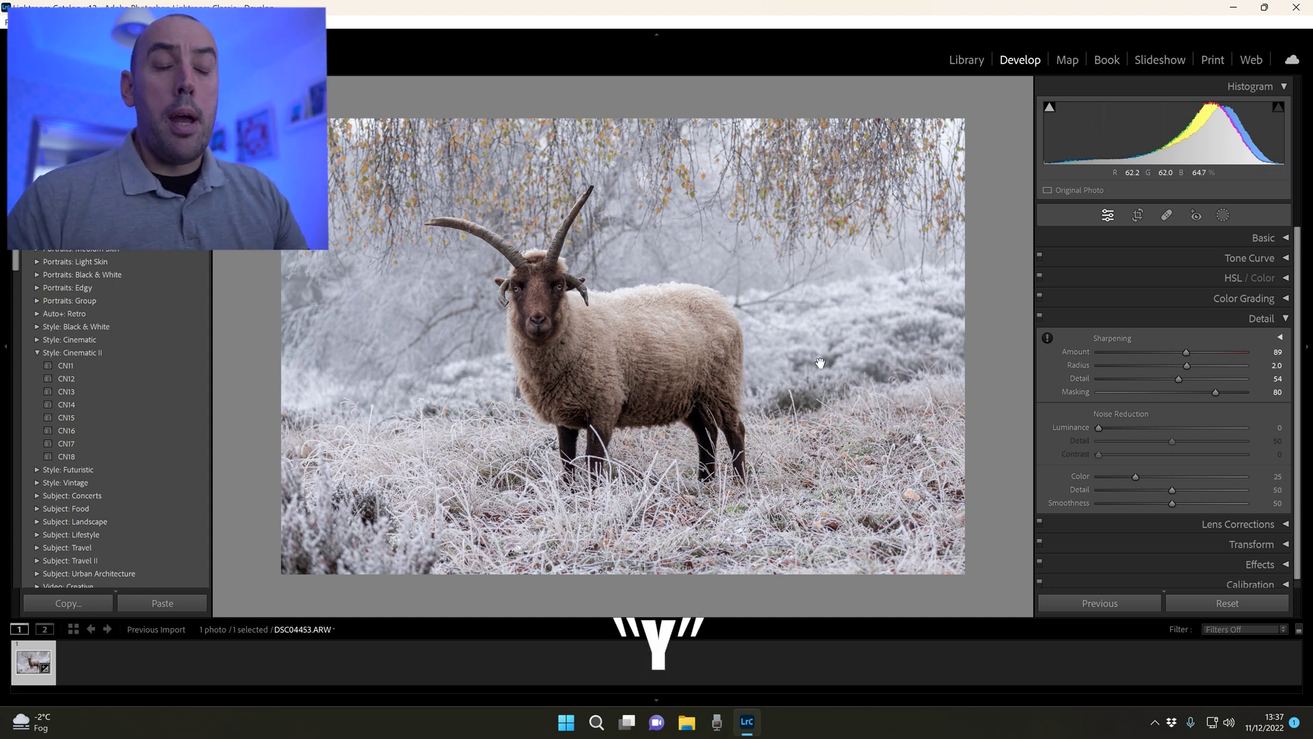
- Compare the edit with the original in Before/After, return to Loupe, and collapse the Detail panel
key(y)
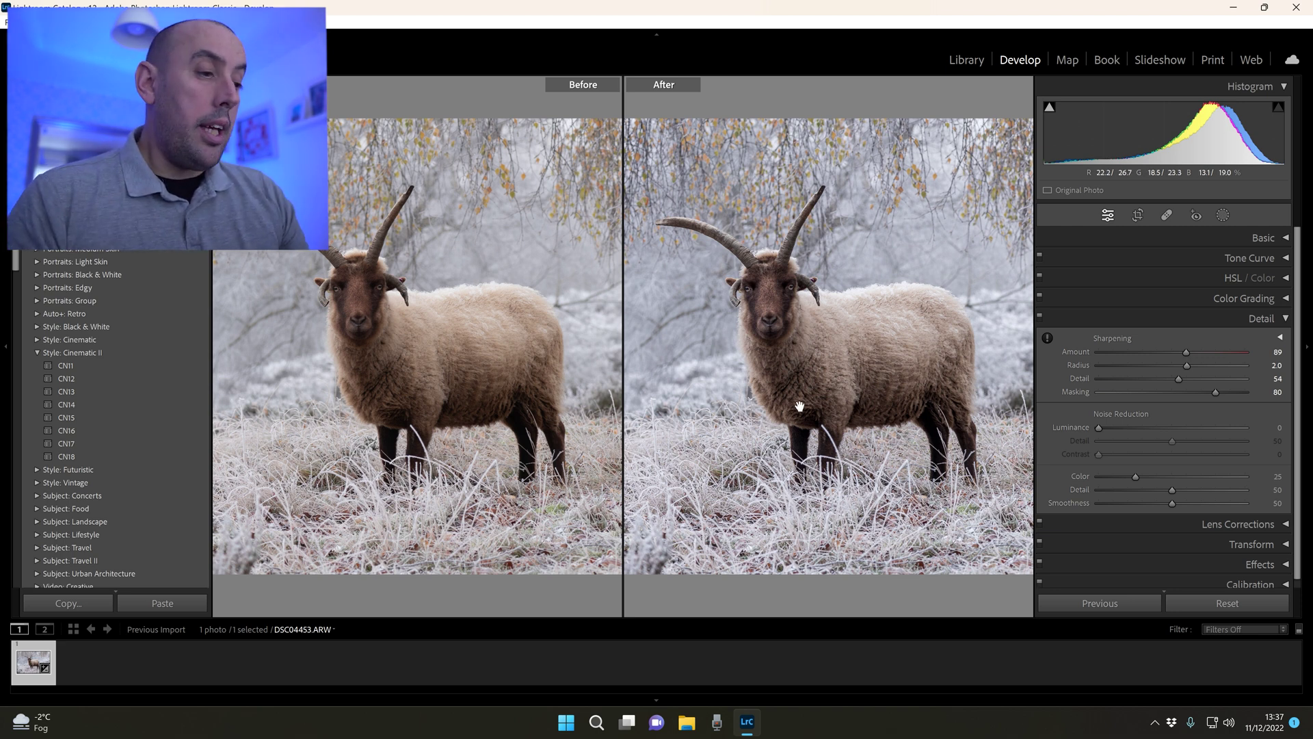
key(y)
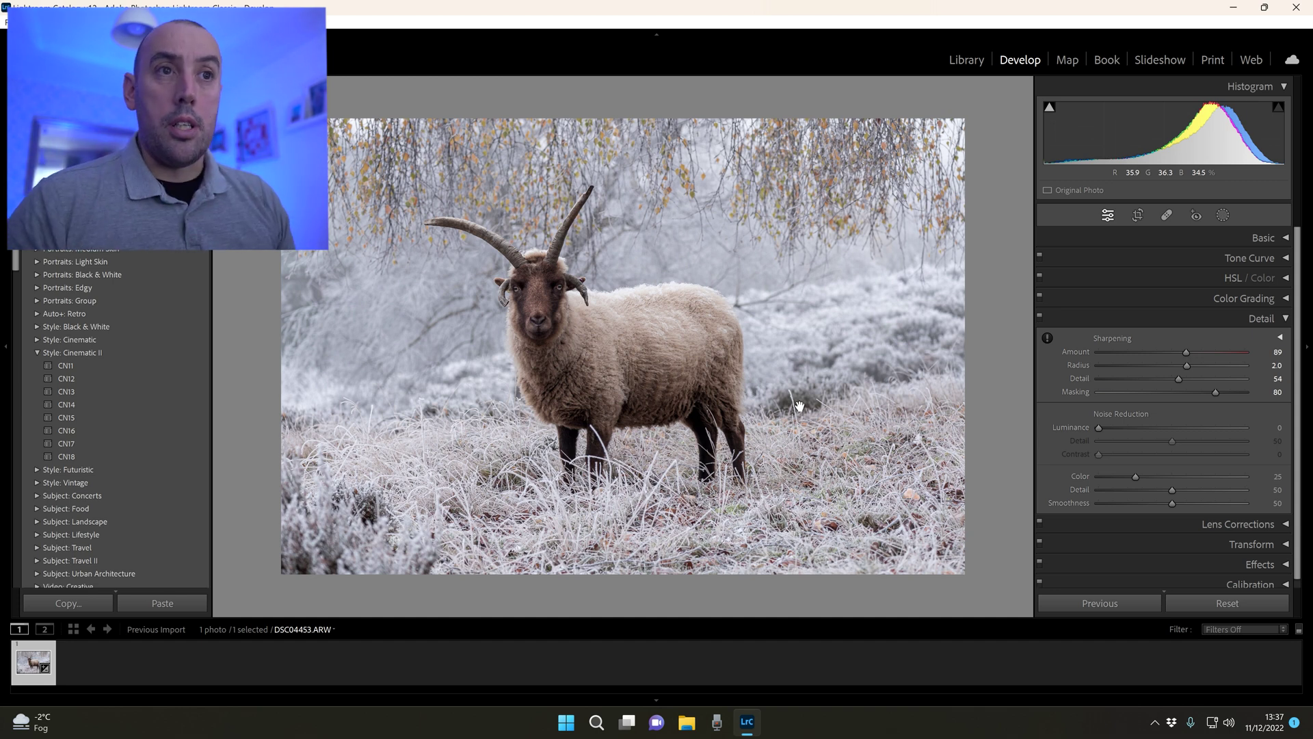
click(1287, 318)
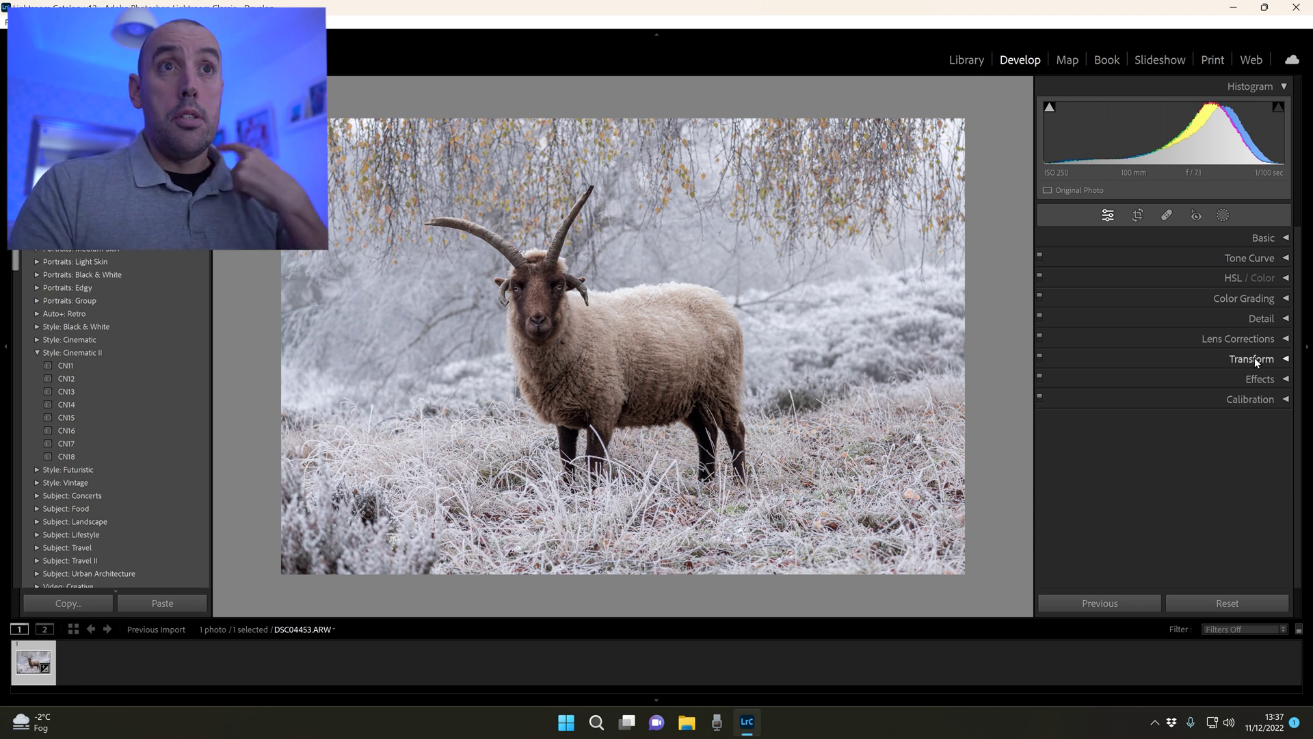
- In HSL/Color, lower Yellow saturation to −24
click(1286, 281)
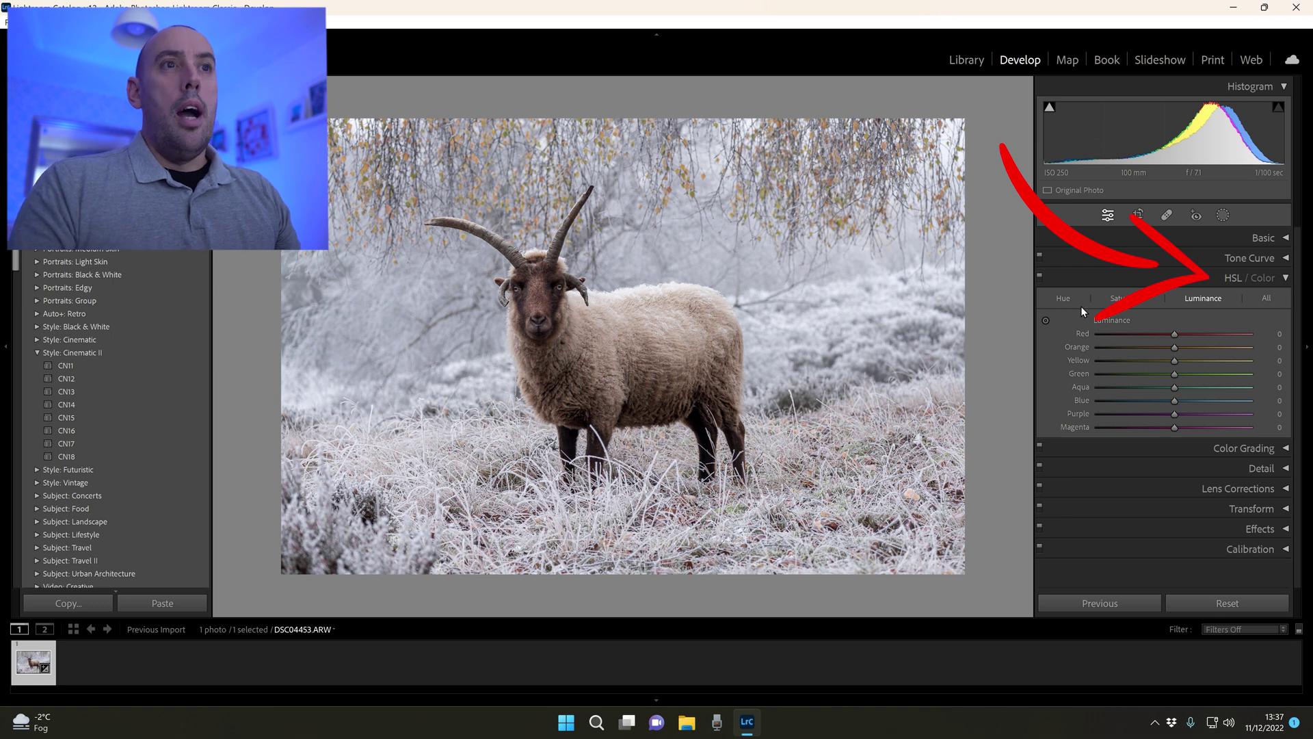
click(1125, 299)
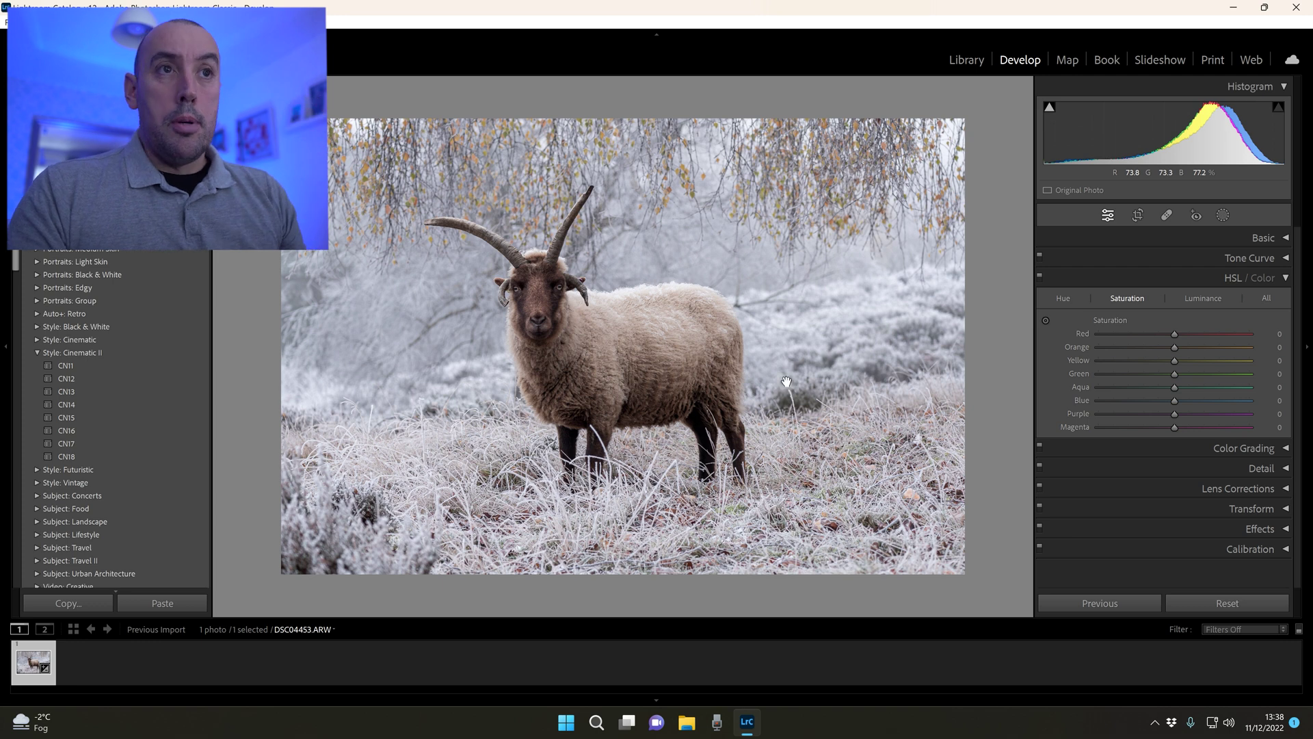
mouse_move(1175, 361)
mouse_down()
mouse_move(1103, 357)
mouse_move(1175, 362)
mouse_up()
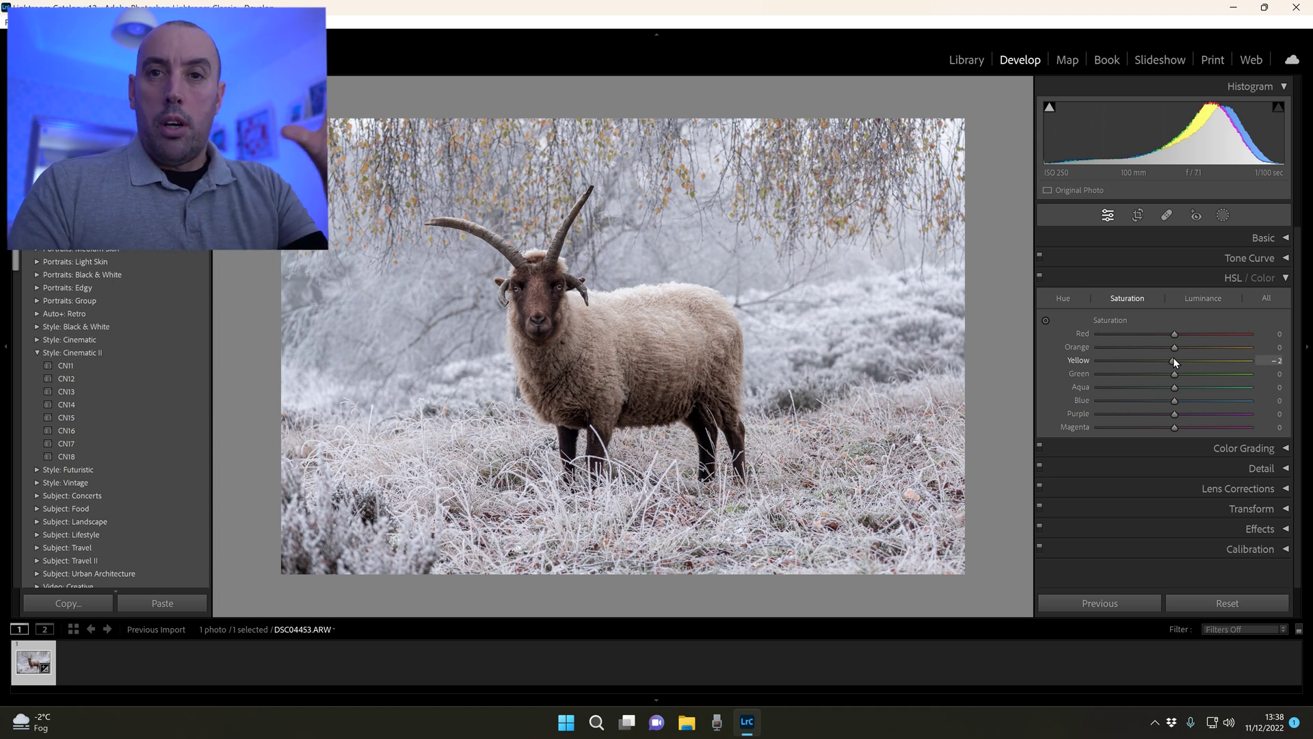
drag(1174, 363, 1175, 366)
double_click(1176, 366)
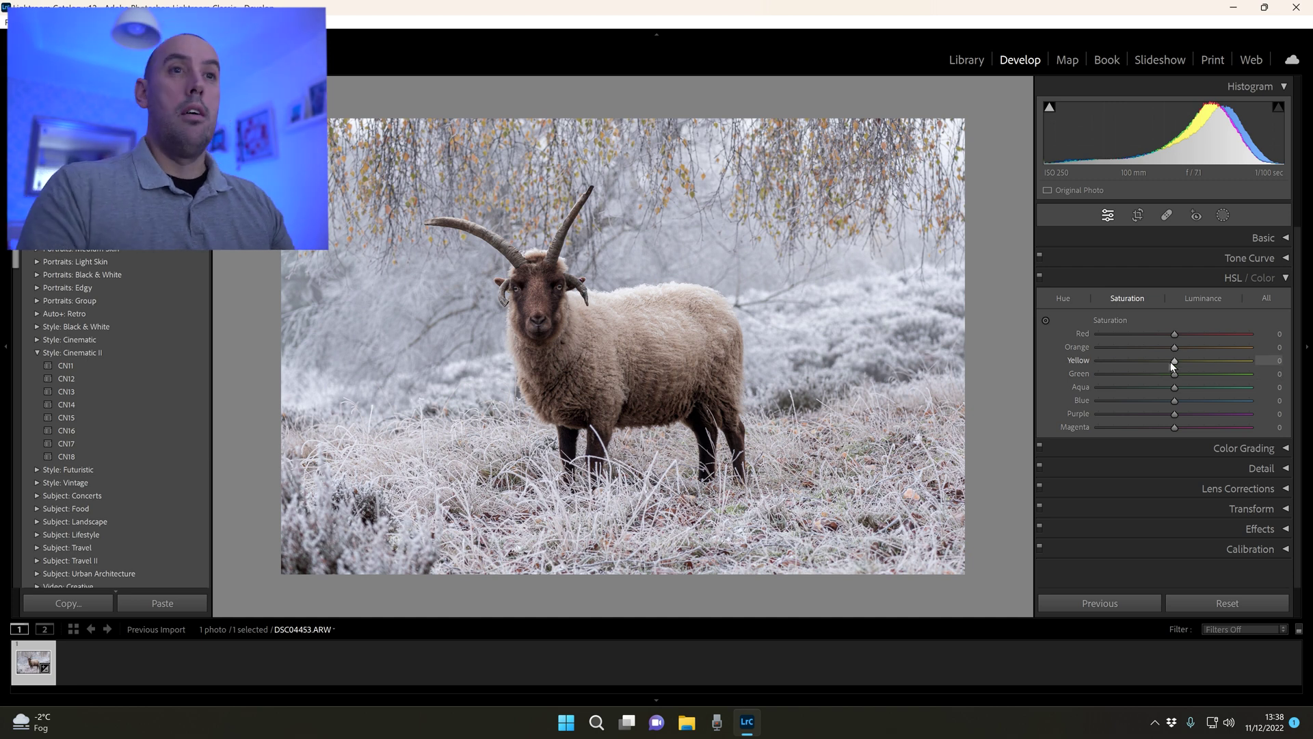
drag(1174, 361, 1202, 366)
- Set Orange hue −12 and Luminance Red +10, Orange +40, Yellow +30, then collapse HSL/Color
click(1063, 298)
click(1204, 298)
click(1280, 278)
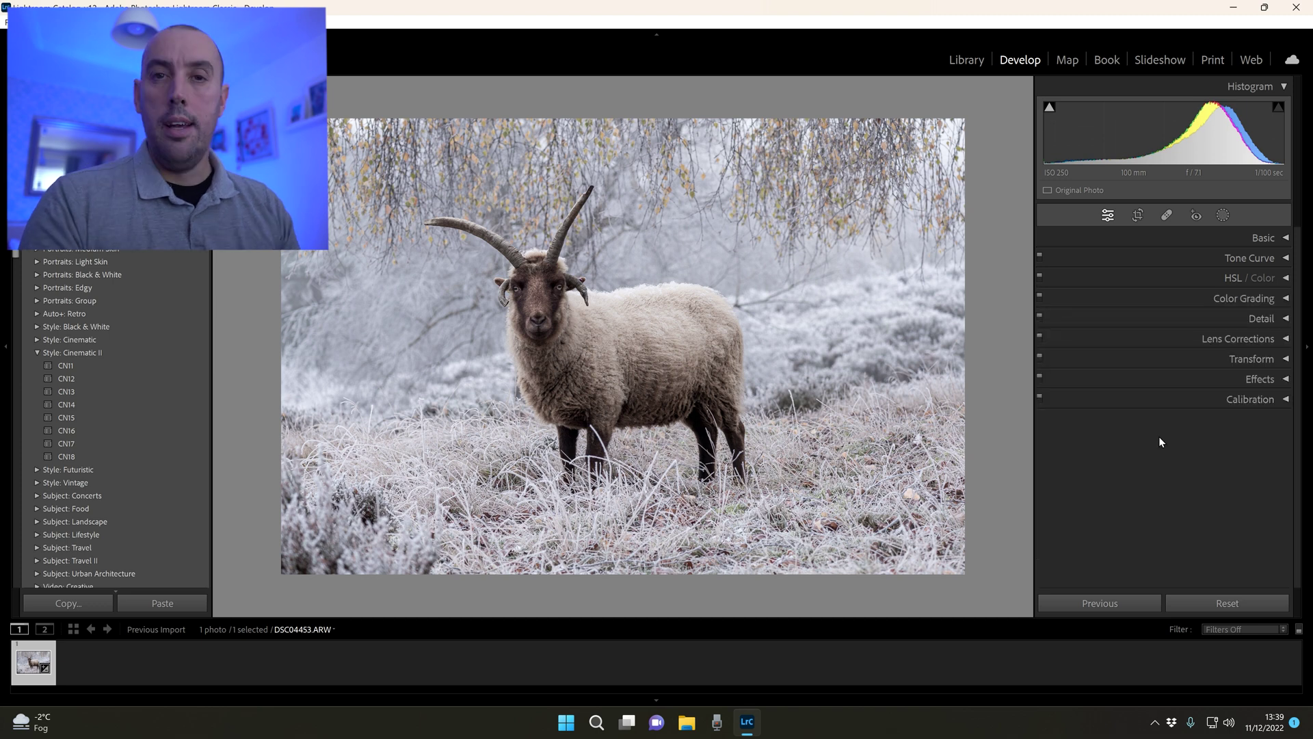
click(1284, 278)
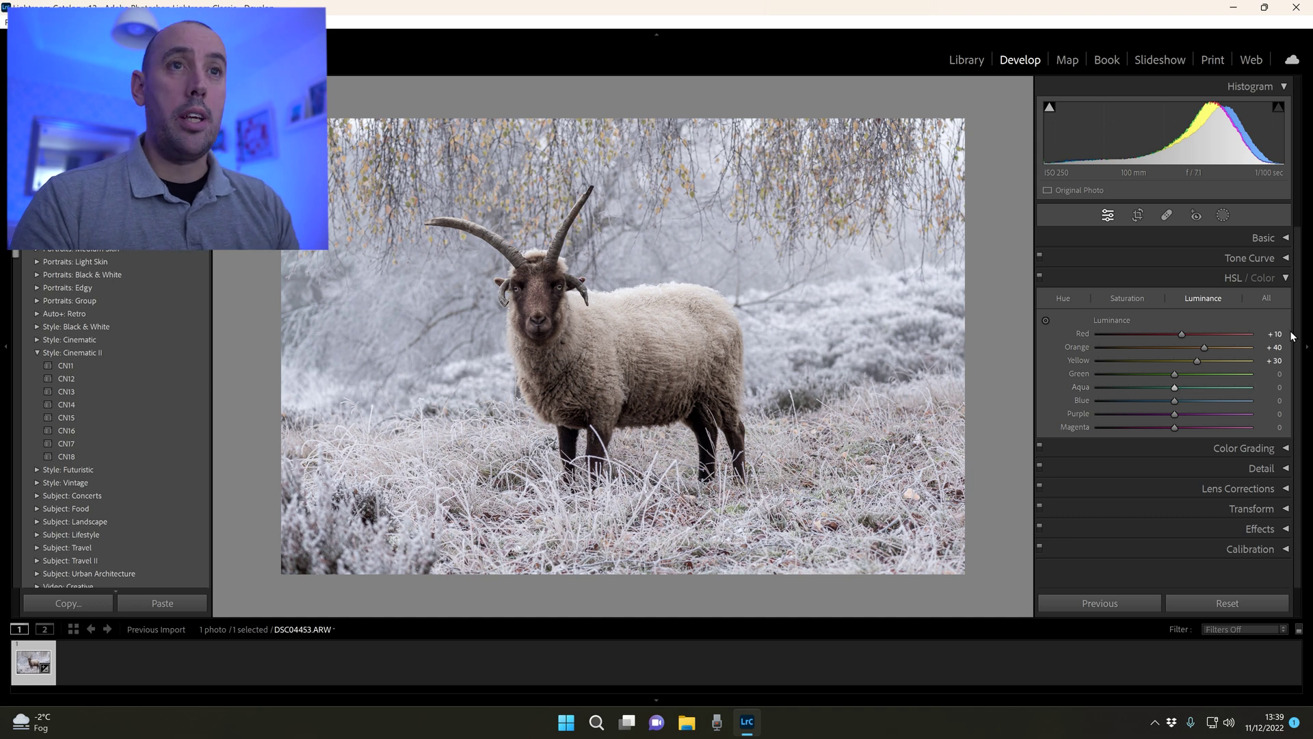
click(1286, 278)
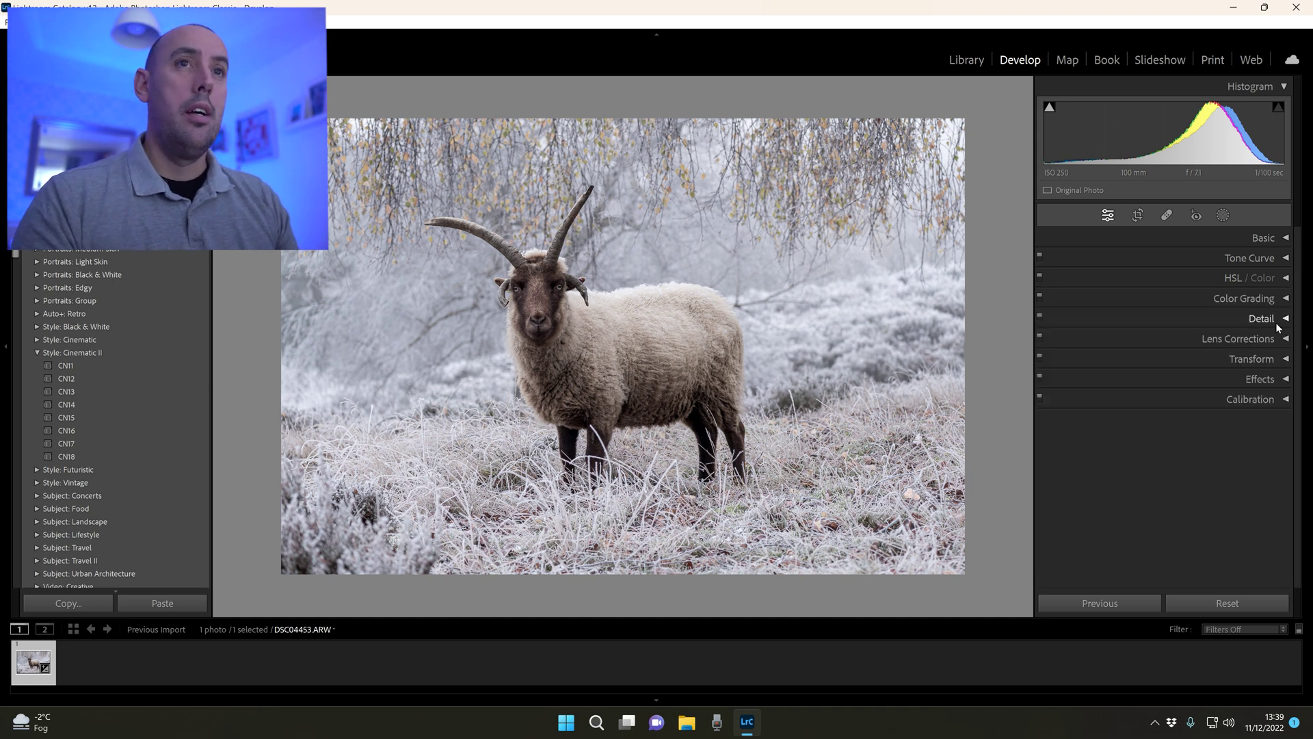
- Add a post-crop vignette (Amount +11, Midpoint 45, Roundness +32, Feather 39) and view Before/After
click(1286, 380)
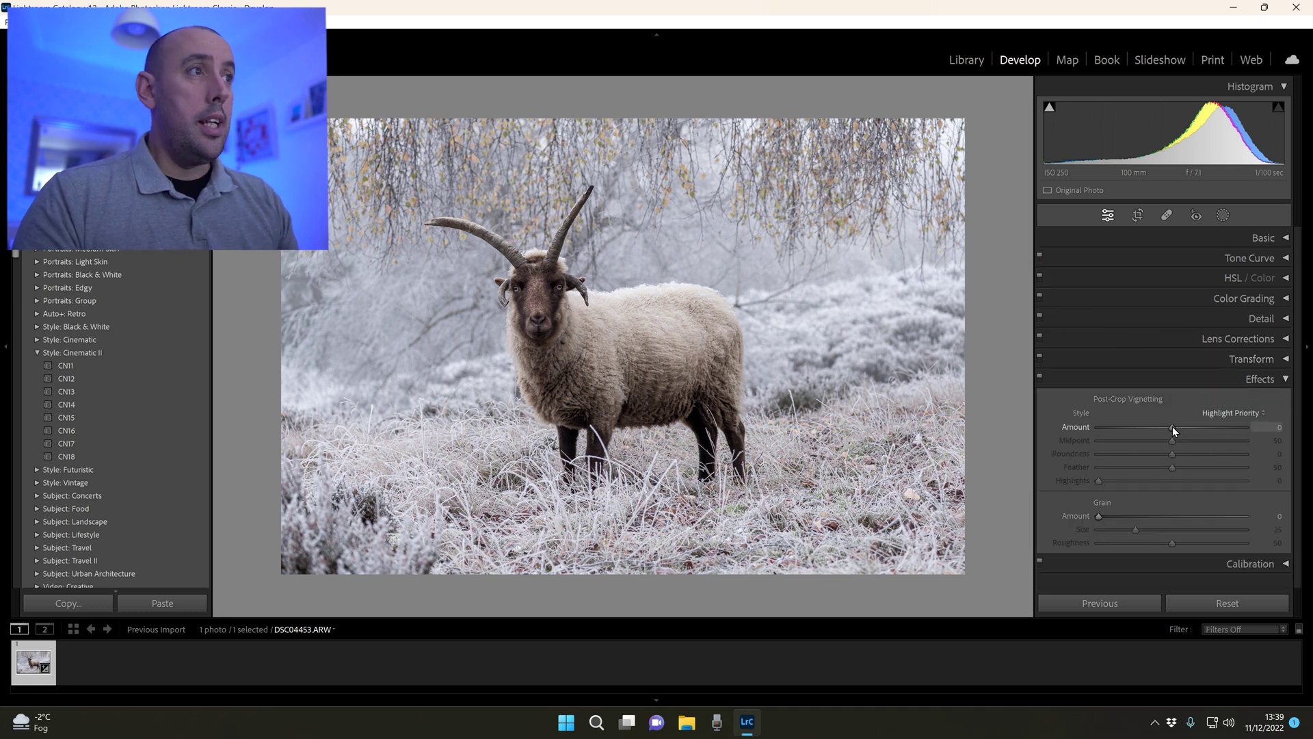
mouse_move(1172, 427)
mouse_down()
mouse_move(1142, 430)
mouse_move(1181, 433)
mouse_up()
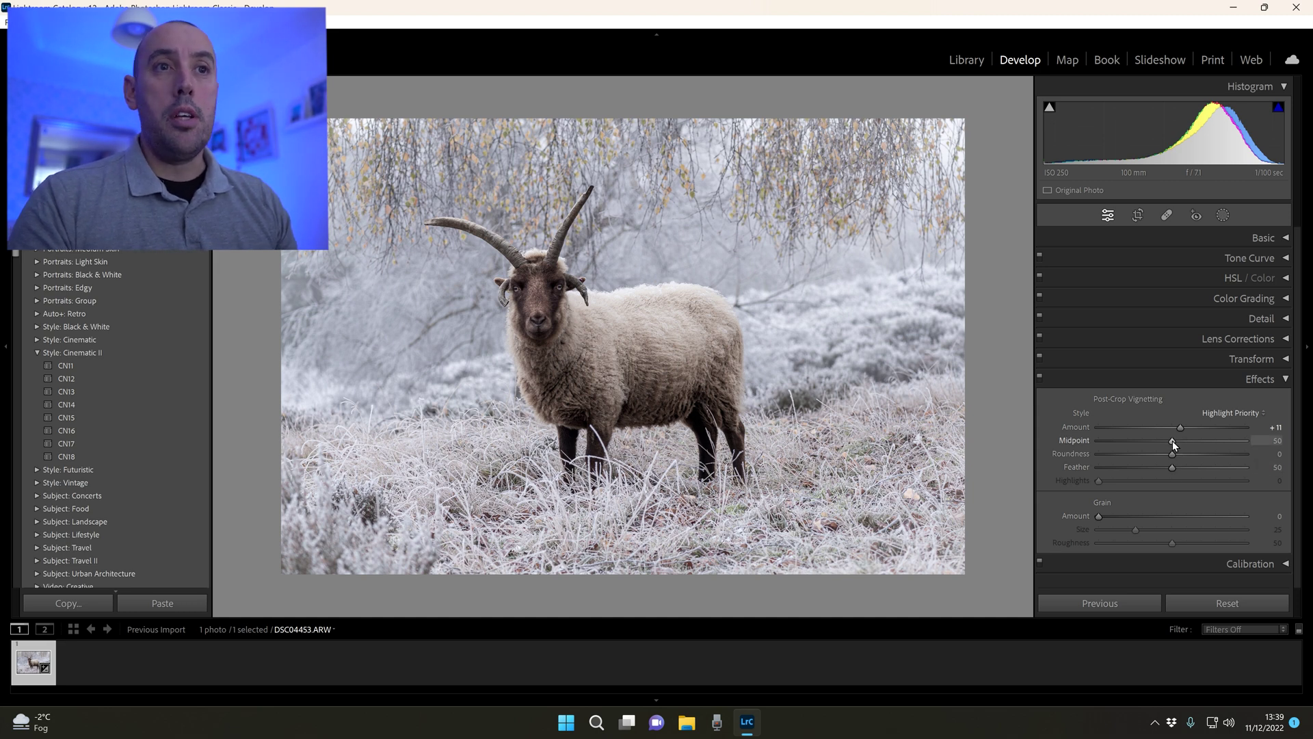
drag(1173, 440, 1156, 470)
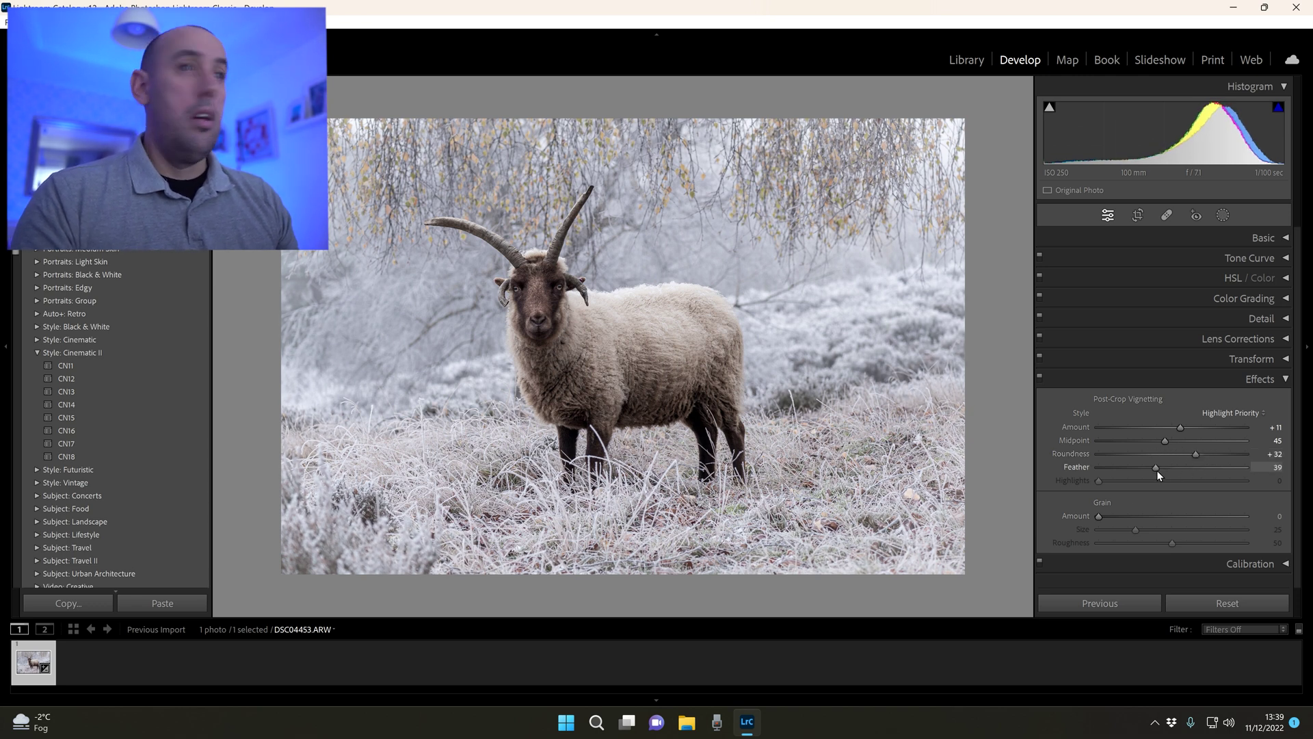
click(1280, 381)
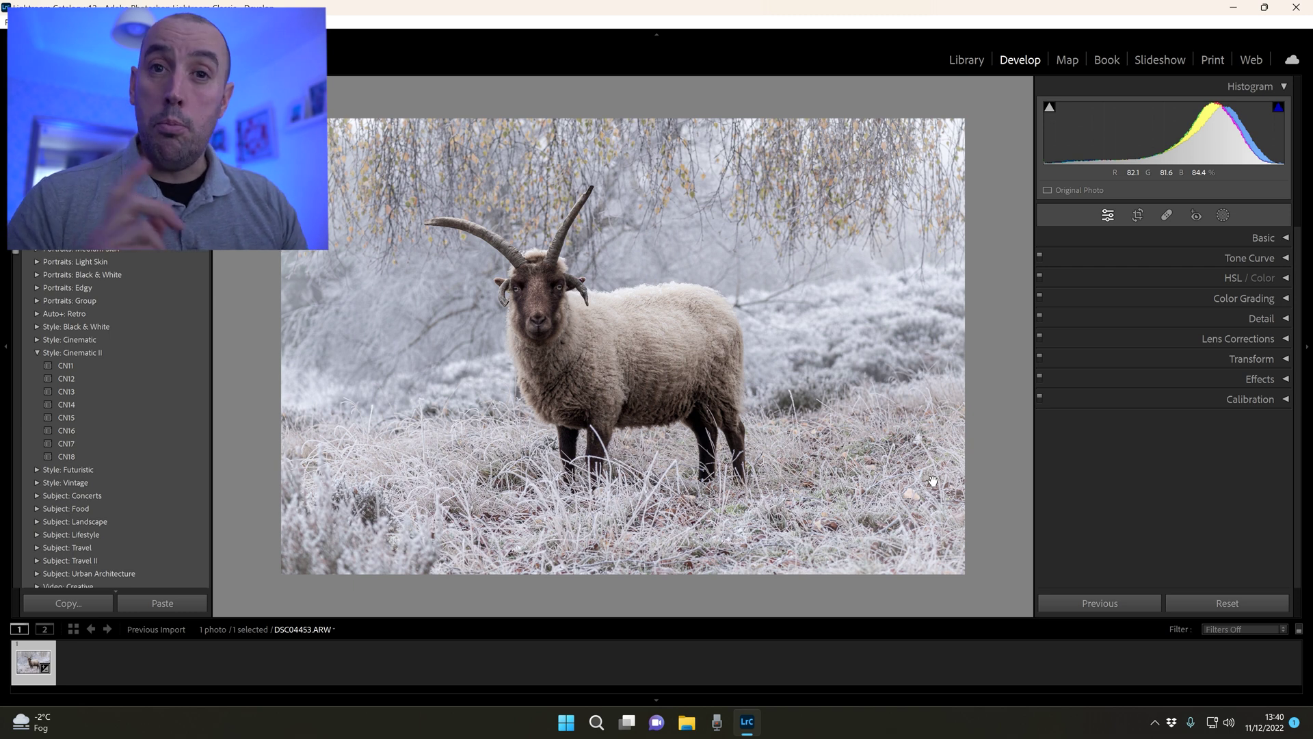
key(y)
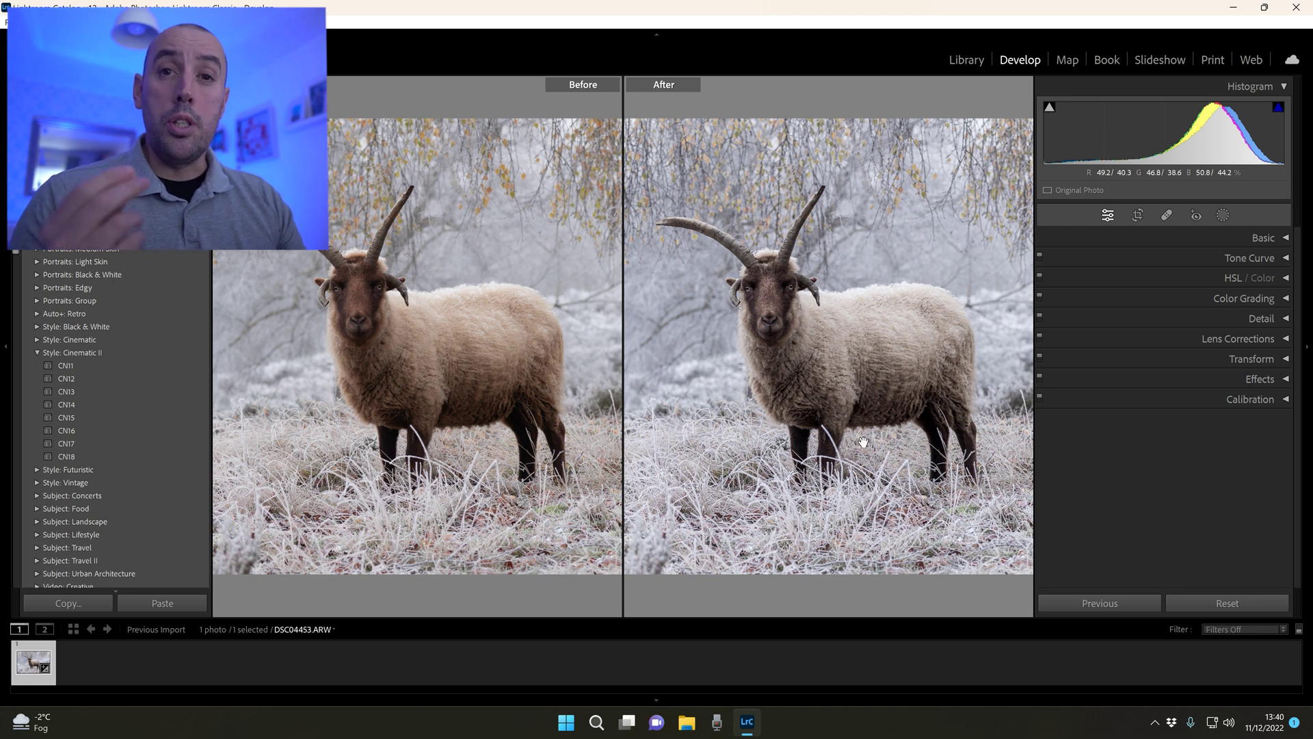
- Leave Before/After and show only the edited sheep photo in Loupe view
key(y)
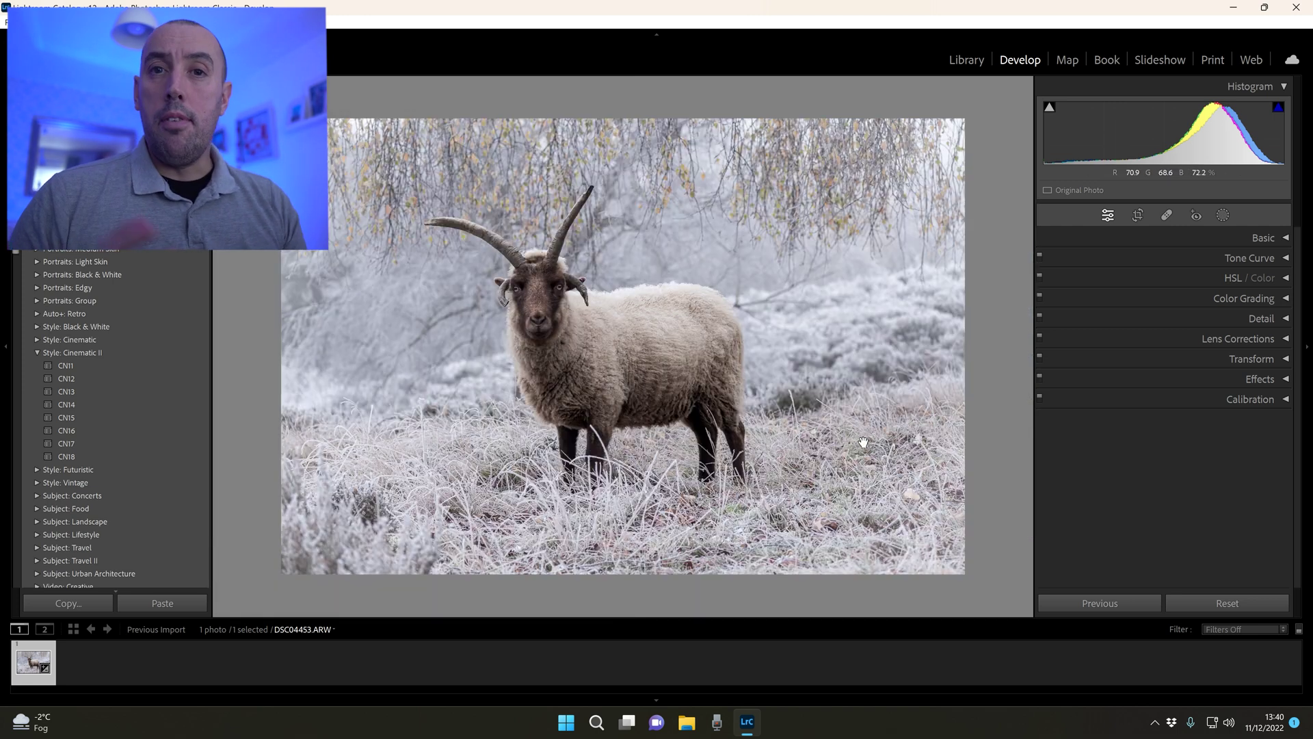